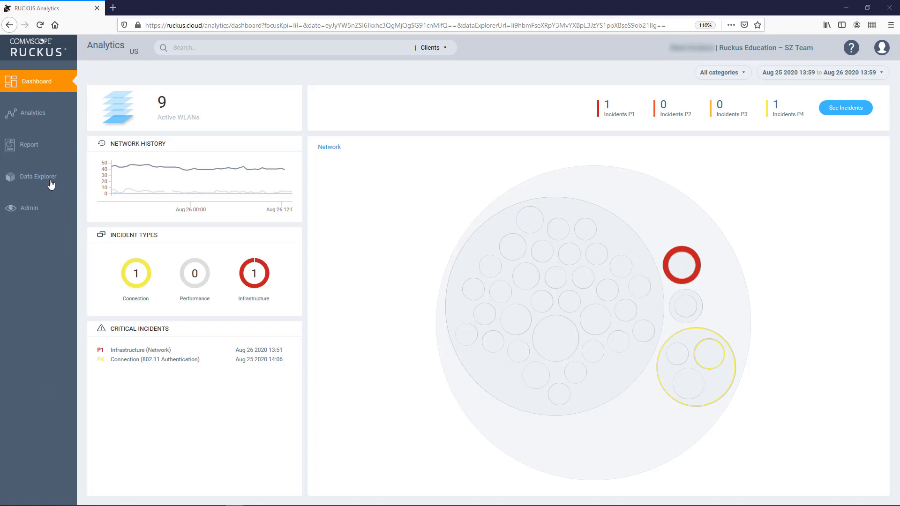
Open Data Explorer and look through the list of available data cubes.
{"action": "left_click", "coordinate": [51, 183]}
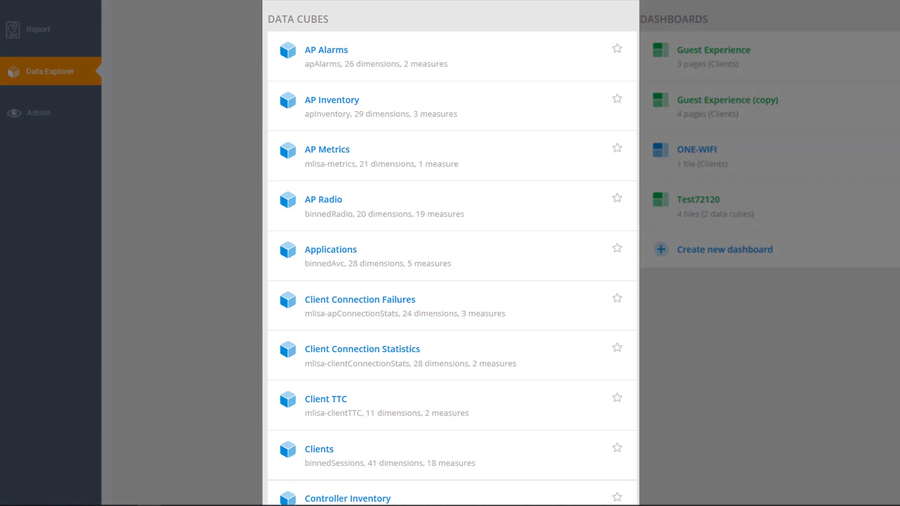
{"action": "scroll", "coordinate": [450, 253], "scroll_direction": "down", "scroll_amount": 8}
{"action": "scroll", "coordinate": [450, 253], "scroll_direction": "down", "scroll_amount": 4}
{"action": "scroll", "coordinate": [450, 253], "scroll_direction": "up", "scroll_amount": 4}
{"action": "scroll", "coordinate": [450, 253], "scroll_direction": "up", "scroll_amount": 7}
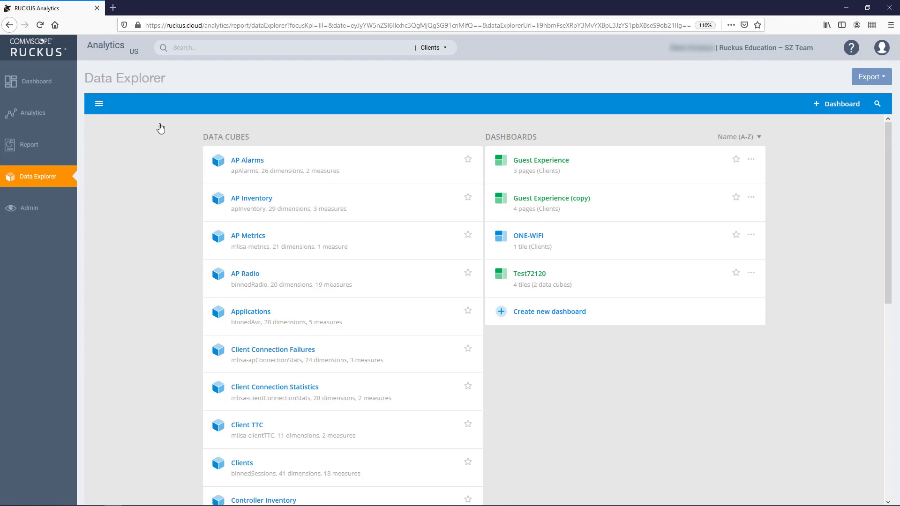
Search the Data Explorer side navigation for "wif", clear the search and close the navigation.
{"action": "left_click", "coordinate": [102, 104]}
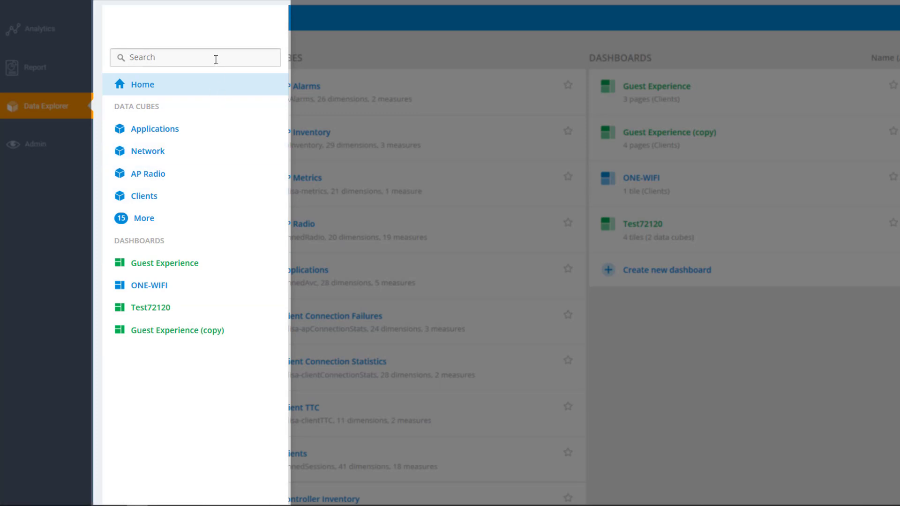
{"action": "type", "text": "wi"}
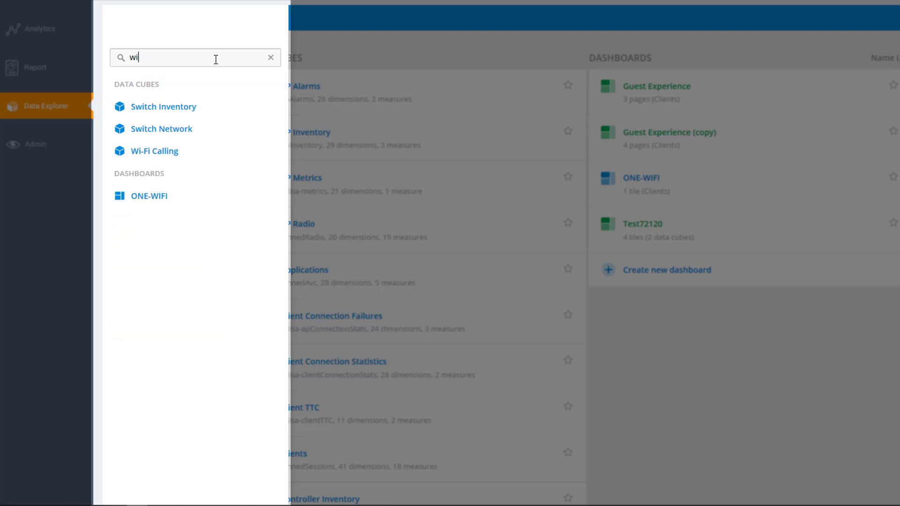
{"action": "type", "text": "f"}
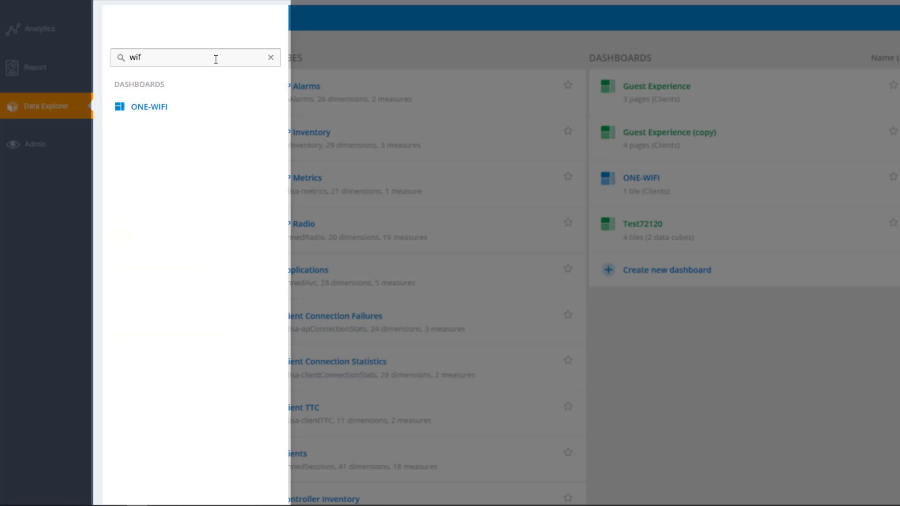
{"action": "left_click", "coordinate": [270, 58]}
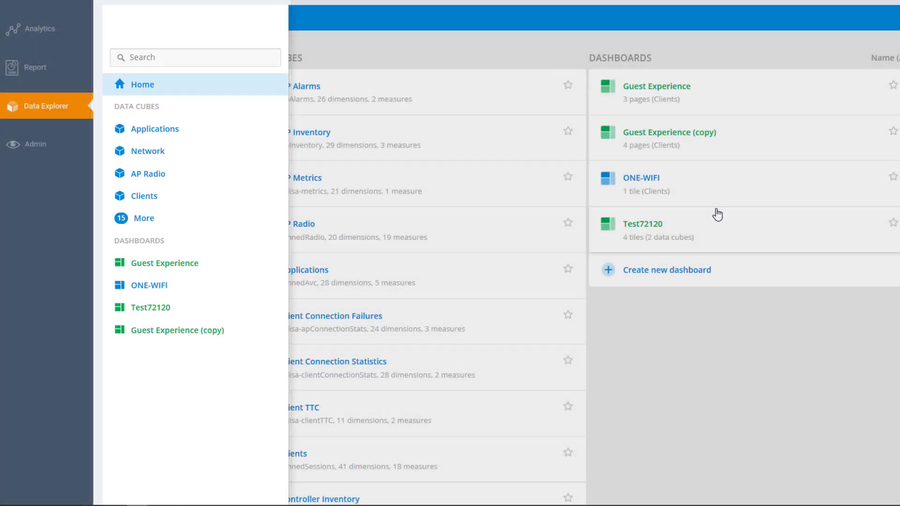
{"action": "left_click", "coordinate": [852, 301]}
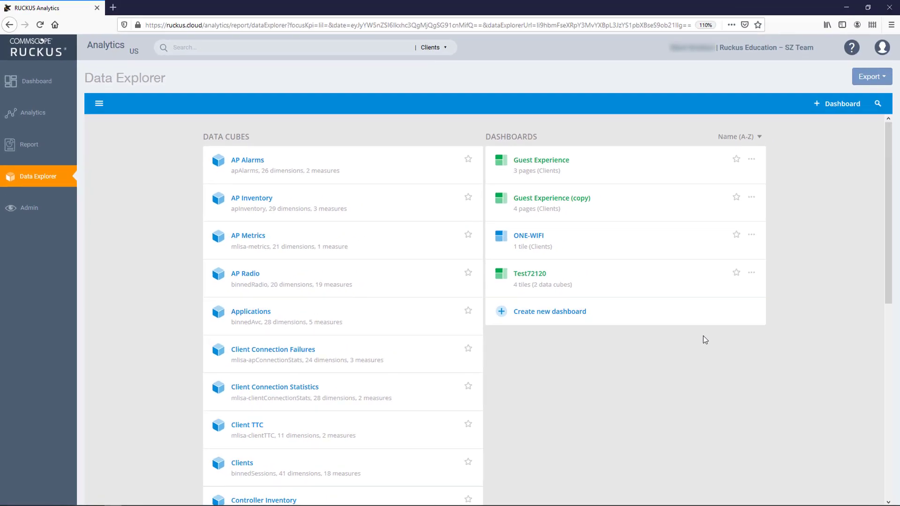
Search the data cubes and dashboards on the Data Explorer home page for "clien", and clear the search.
{"action": "left_click", "coordinate": [877, 104]}
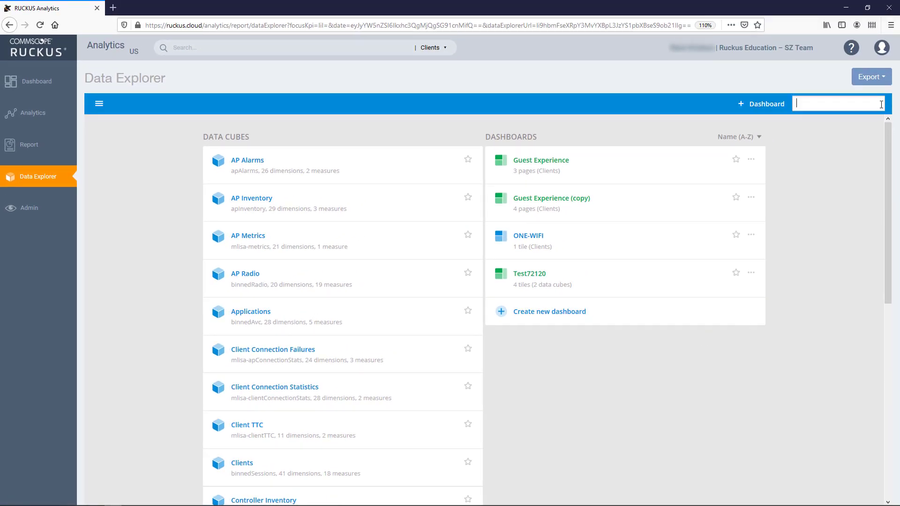
{"action": "type", "text": "clie"}
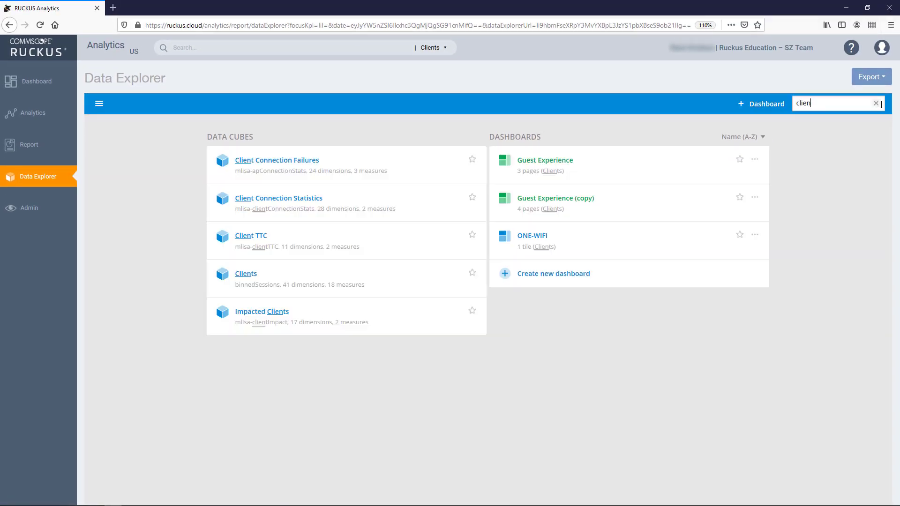
{"action": "left_click", "coordinate": [880, 104]}
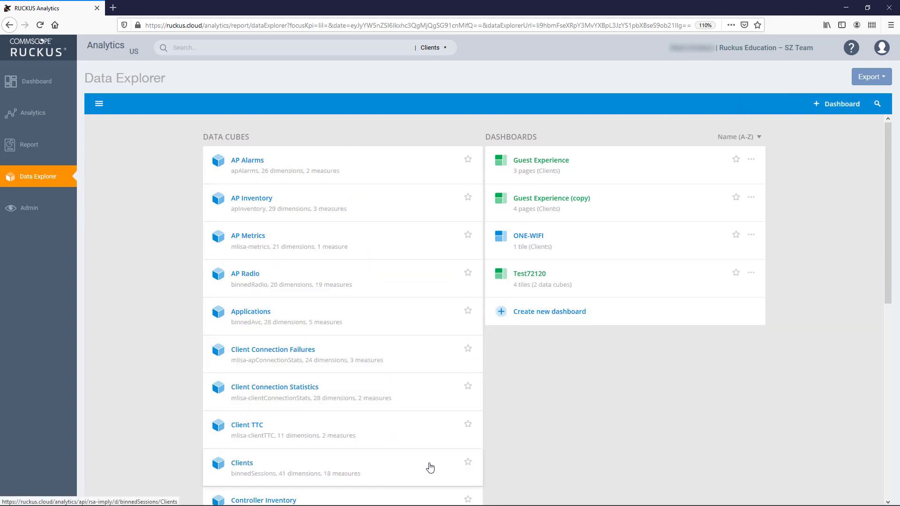
Mark the Clients data cube as a favorite.
{"action": "left_click", "coordinate": [467, 463]}
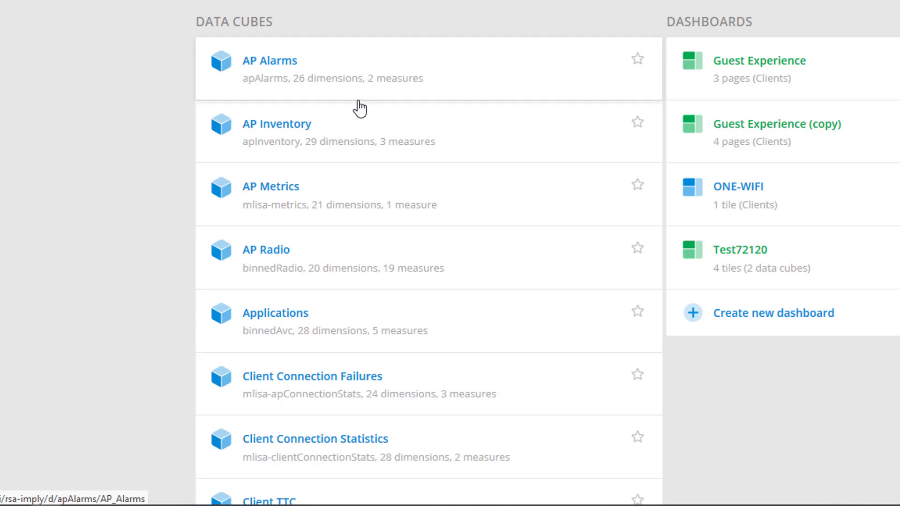
Open the AP Inventory data cube and set its time filter to the latest 7 days.
{"action": "left_click", "coordinate": [368, 159]}
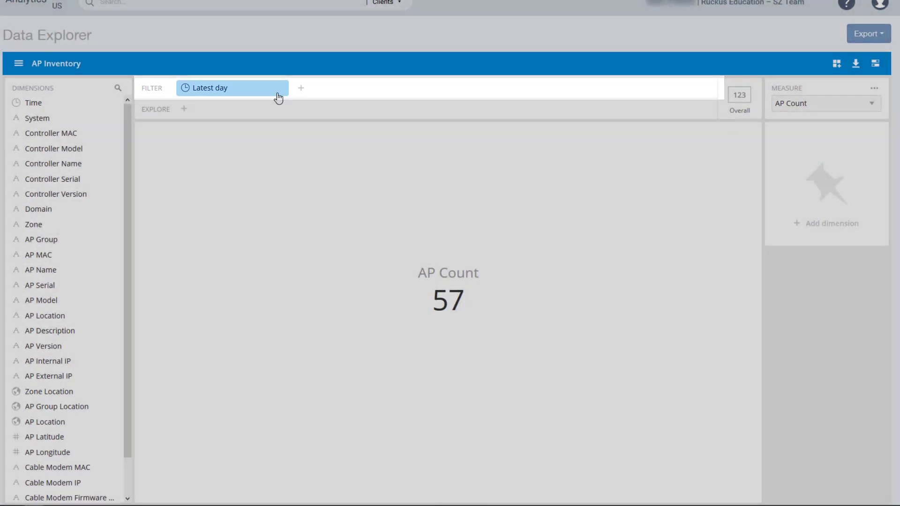
{"action": "left_click", "coordinate": [278, 98]}
{"action": "left_click", "coordinate": [190, 169]}
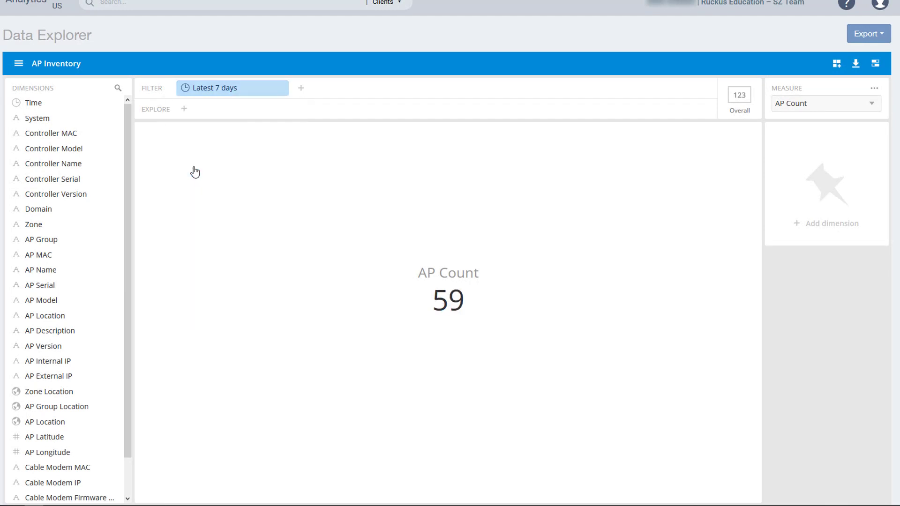
Add a Controller Name filter limited to 35demo1 from the filter bar, and remove it again.
{"action": "left_click", "coordinate": [302, 91]}
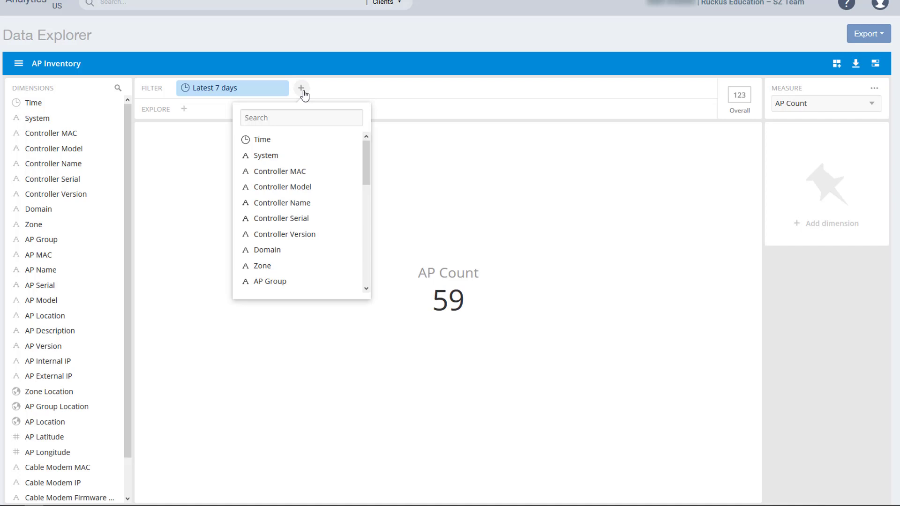
{"action": "left_click", "coordinate": [286, 203]}
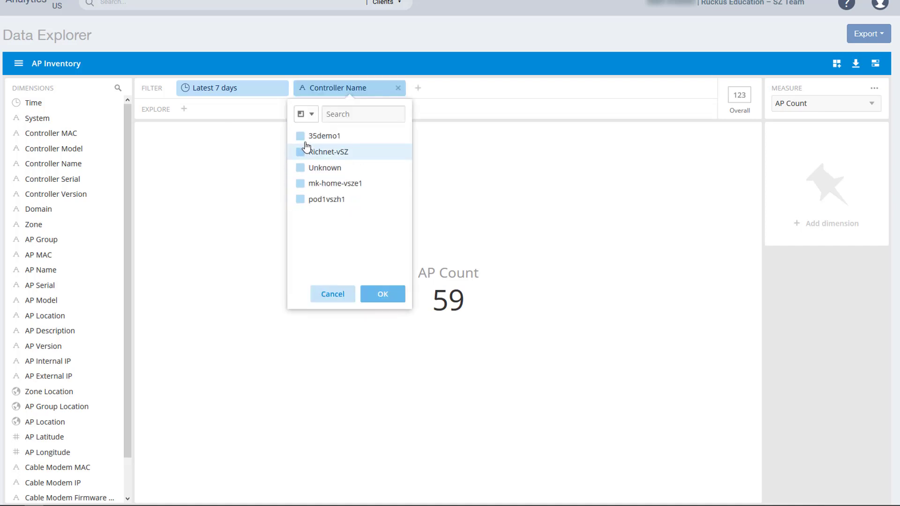
{"action": "left_click", "coordinate": [300, 135]}
{"action": "left_click", "coordinate": [384, 295]}
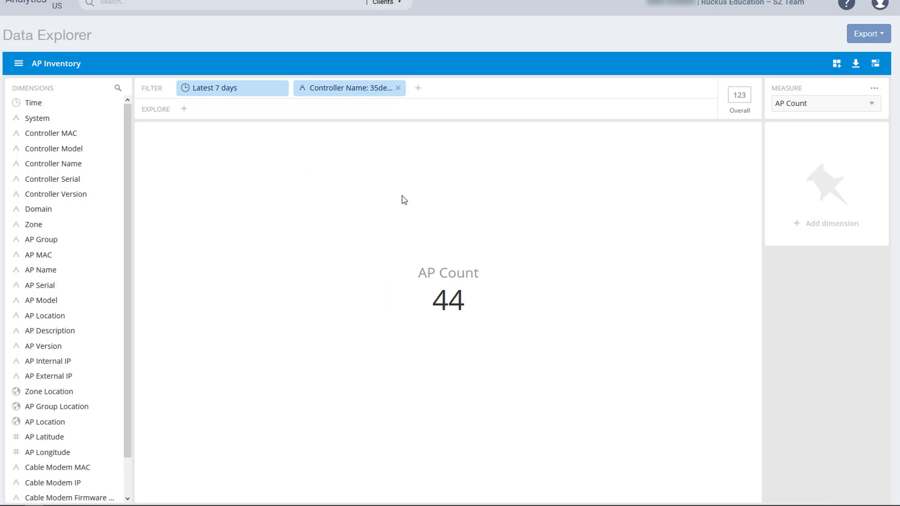
{"action": "left_click", "coordinate": [398, 89]}
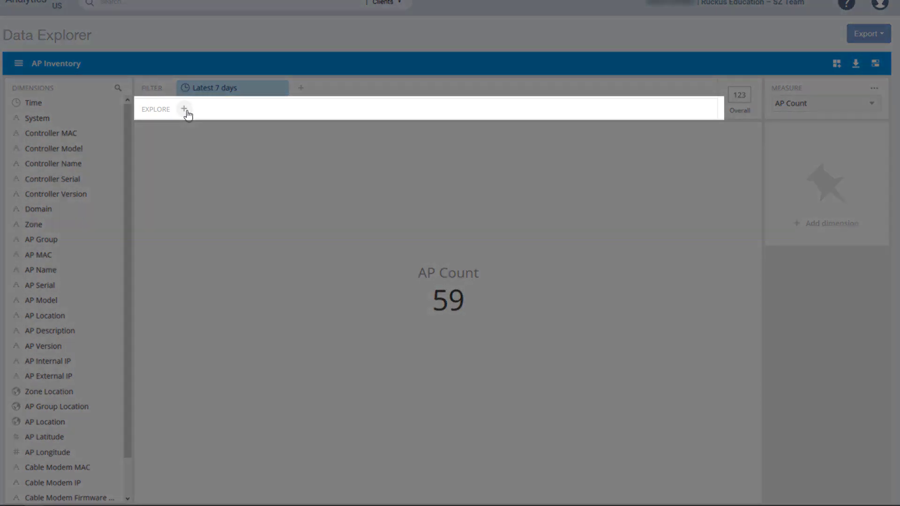
{"action": "left_click", "coordinate": [187, 112]}
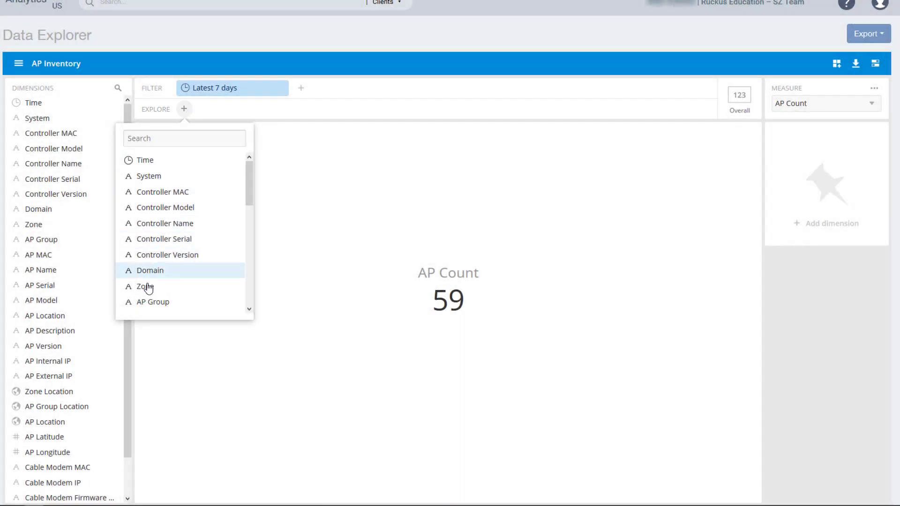
{"action": "left_click", "coordinate": [292, 336]}
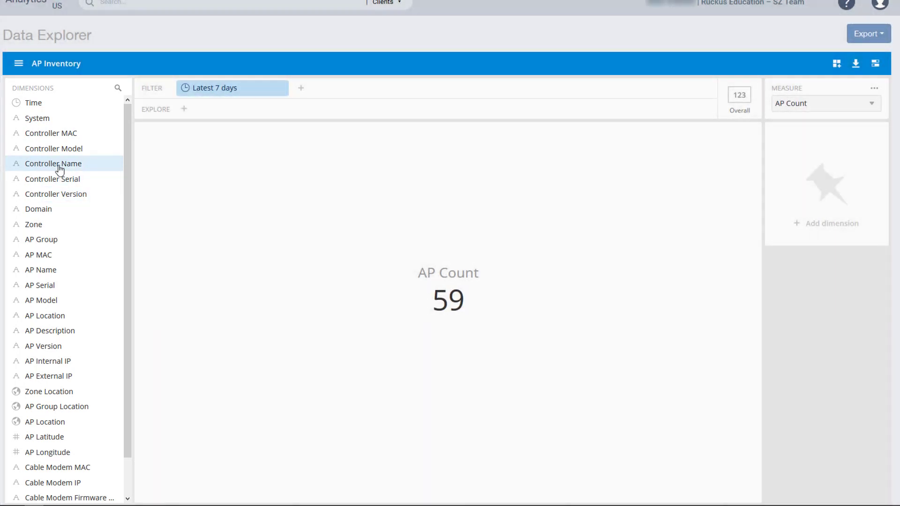
Filter by controller 35demo1 starting from the Controller Name dimension, and remove that filter.
{"action": "left_click", "coordinate": [59, 166]}
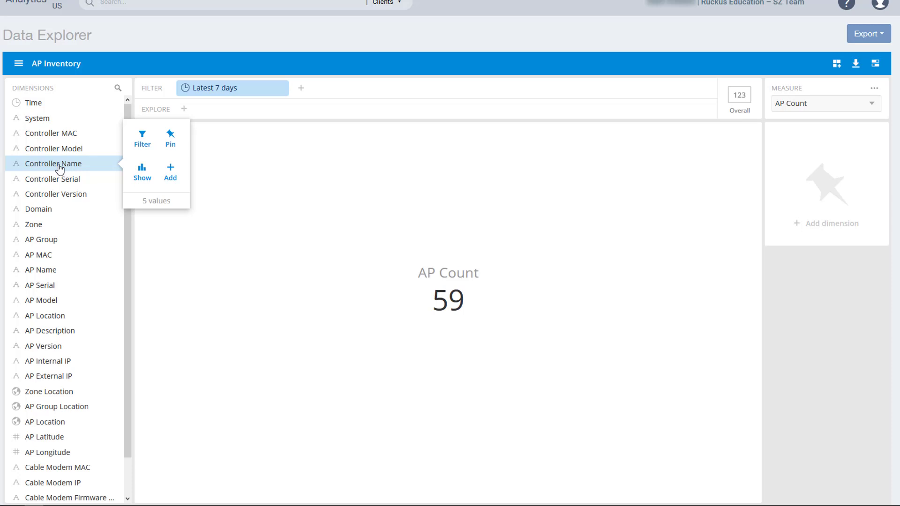
{"action": "left_click", "coordinate": [141, 143]}
{"action": "left_click", "coordinate": [300, 136]}
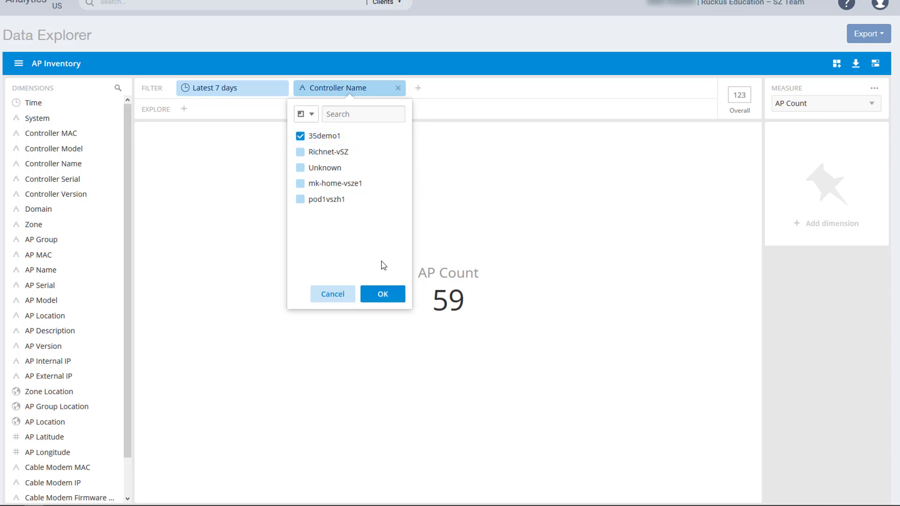
{"action": "left_click", "coordinate": [375, 294]}
{"action": "left_click", "coordinate": [398, 88]}
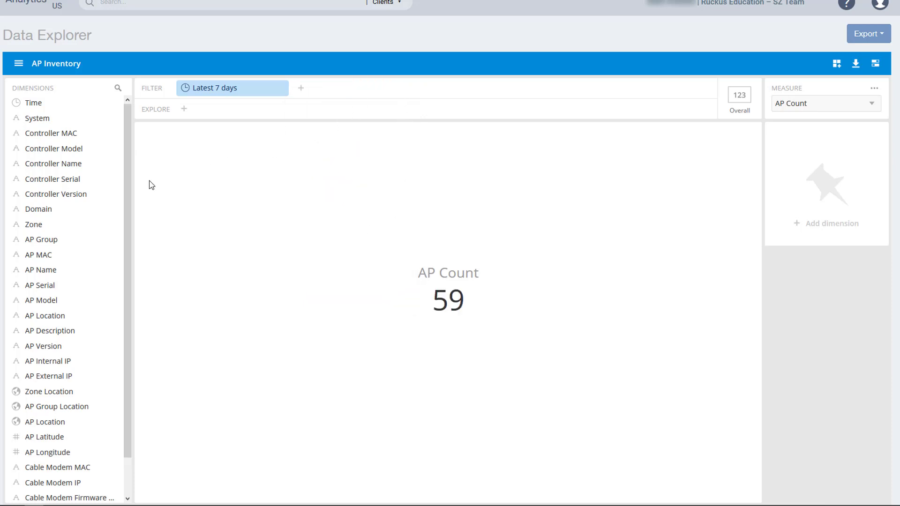
Show the AP count broken down by the Zone dimension.
{"action": "left_click", "coordinate": [90, 225]}
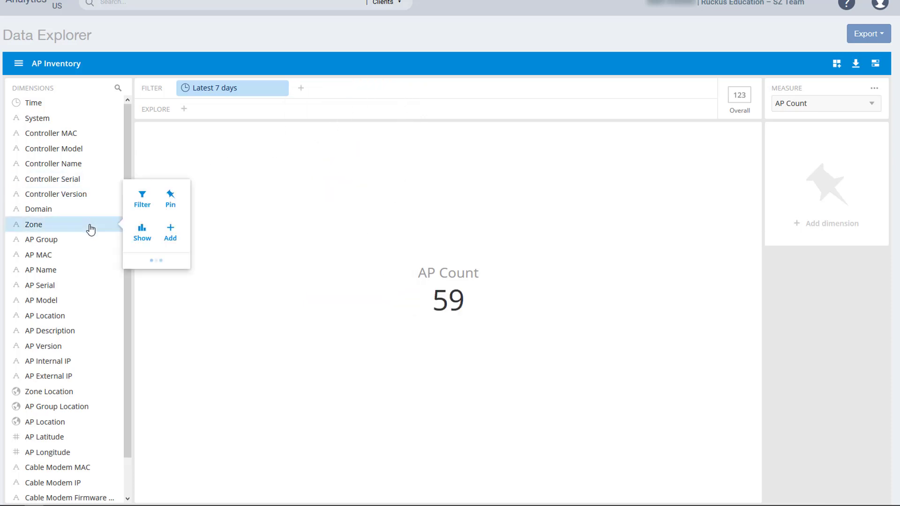
{"action": "left_click", "coordinate": [144, 235]}
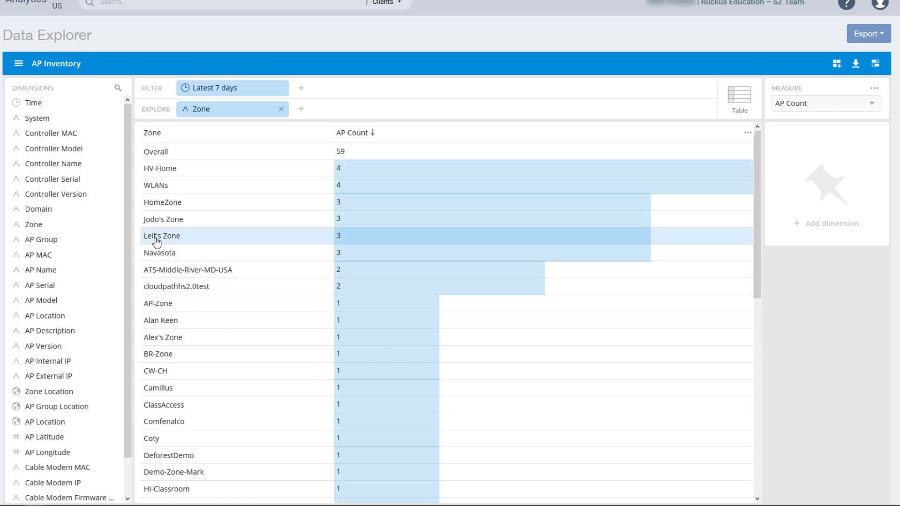
Show the AP count by Controller Name instead, and add Zone as the second breakdown dimension.
{"action": "left_click", "coordinate": [74, 172]}
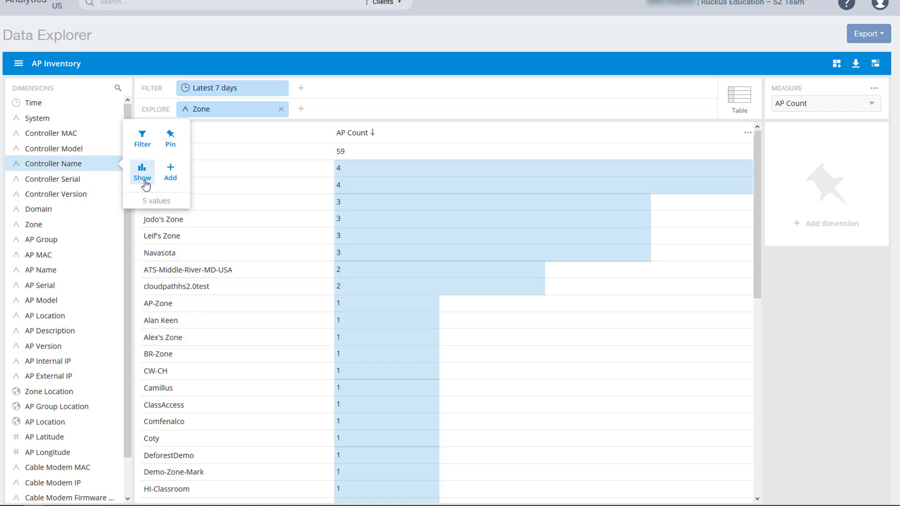
{"action": "left_click", "coordinate": [142, 182]}
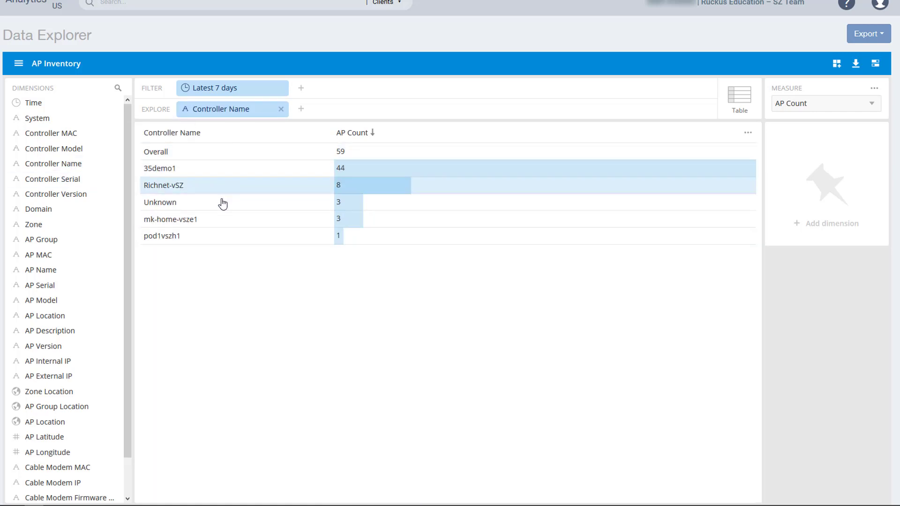
{"action": "left_click", "coordinate": [59, 226]}
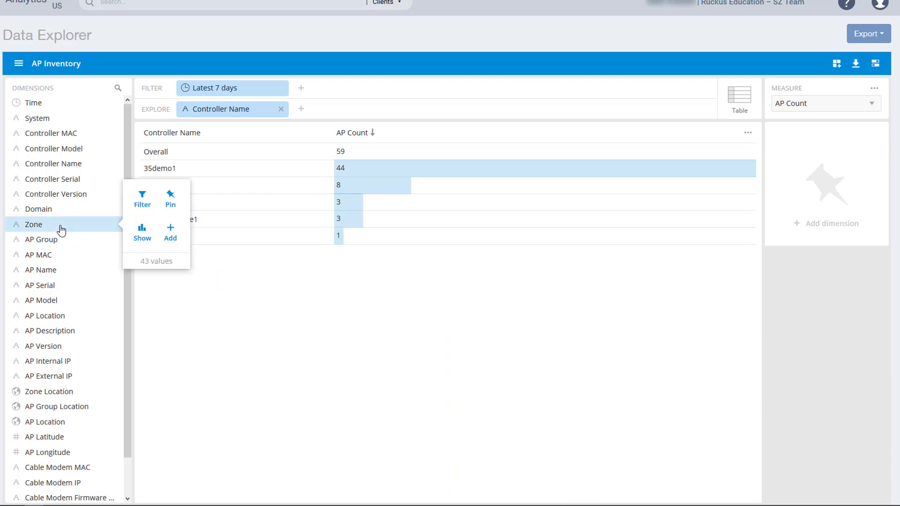
{"action": "left_click", "coordinate": [165, 236]}
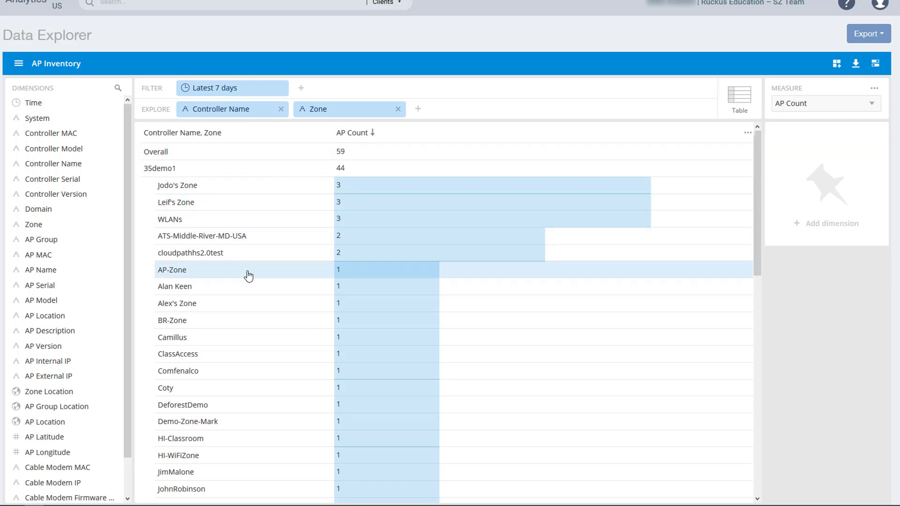
Pin the Controller Name and AP Model dimensions beside the AP count table.
{"action": "left_click", "coordinate": [63, 165]}
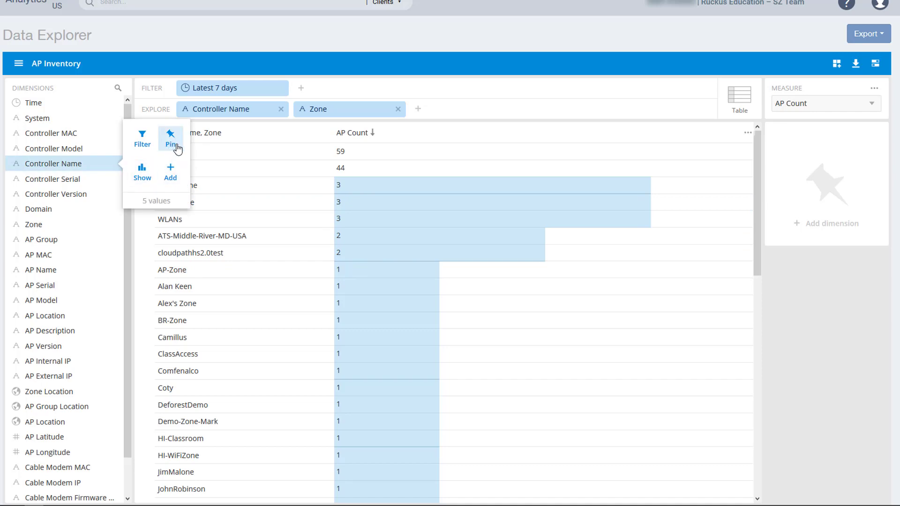
{"action": "left_click", "coordinate": [177, 148]}
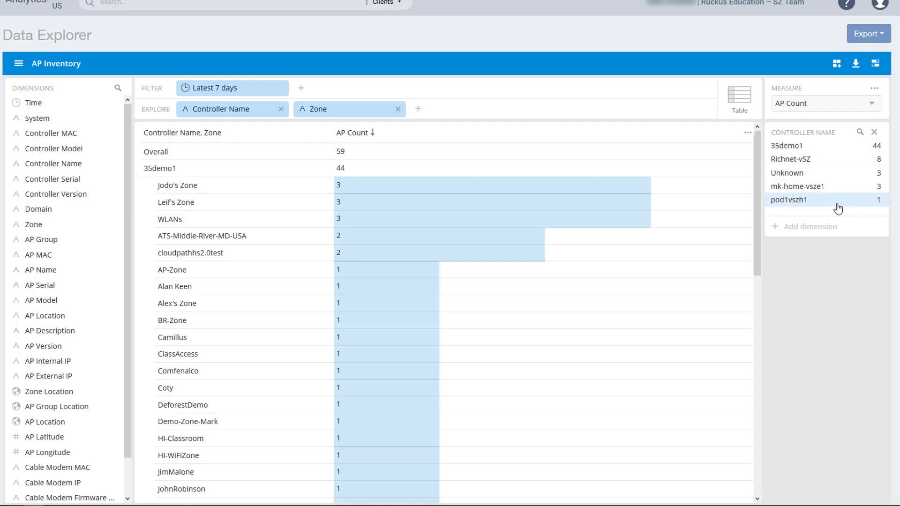
{"action": "left_click", "coordinate": [79, 301]}
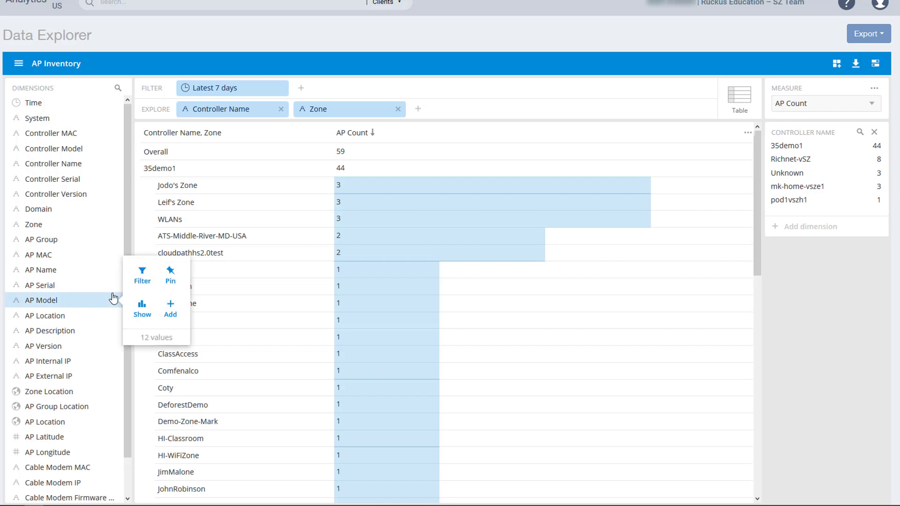
{"action": "left_click", "coordinate": [171, 275]}
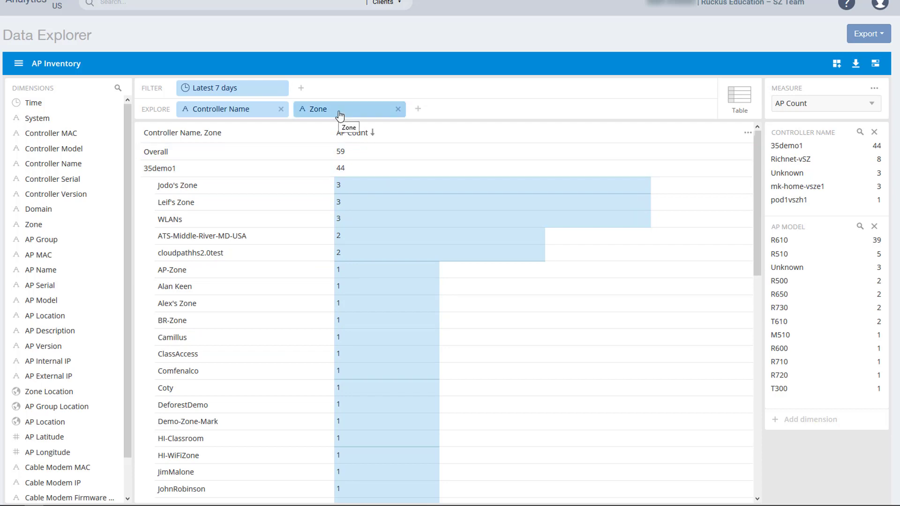
Move Zone ahead of Controller Name in the breakdown, and restore Controller Name as the first dimension.
{"action": "left_click_drag", "start_coordinate": [336, 112], "coordinate": [247, 111]}
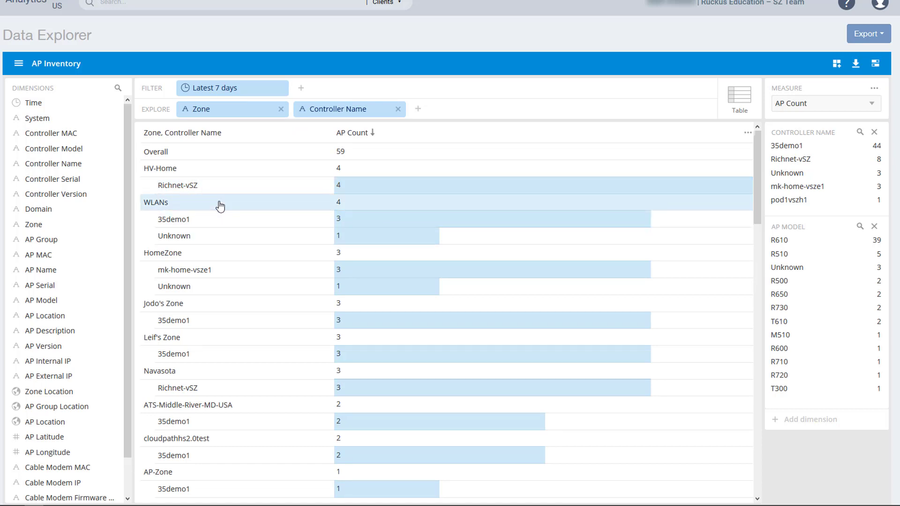
{"action": "left_click_drag", "start_coordinate": [252, 111], "coordinate": [313, 106]}
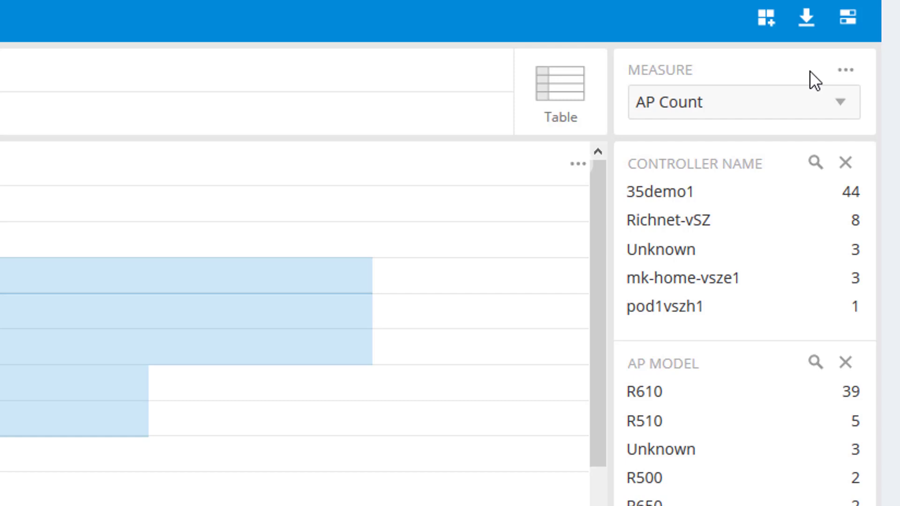
Switch the table's measure to Max Offline Duration, and replace it with AP Uptime.
{"action": "left_click", "coordinate": [851, 114]}
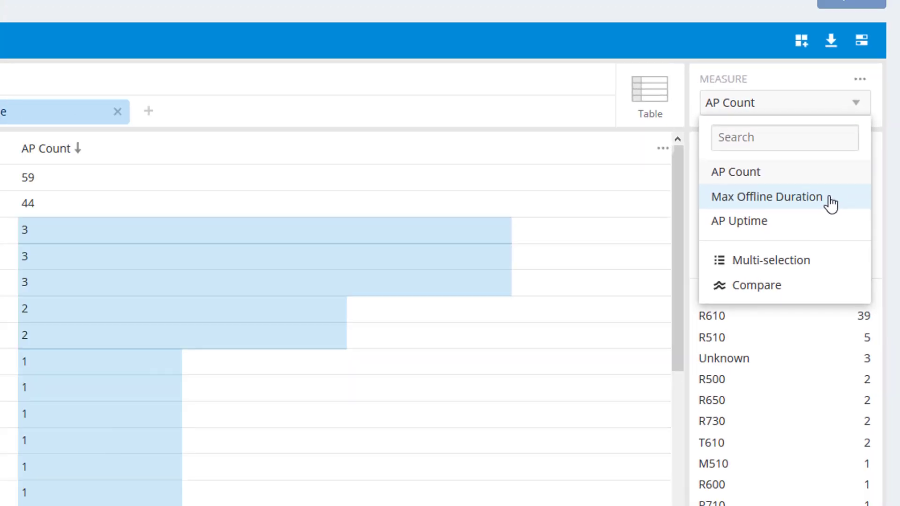
{"action": "left_click", "coordinate": [803, 235]}
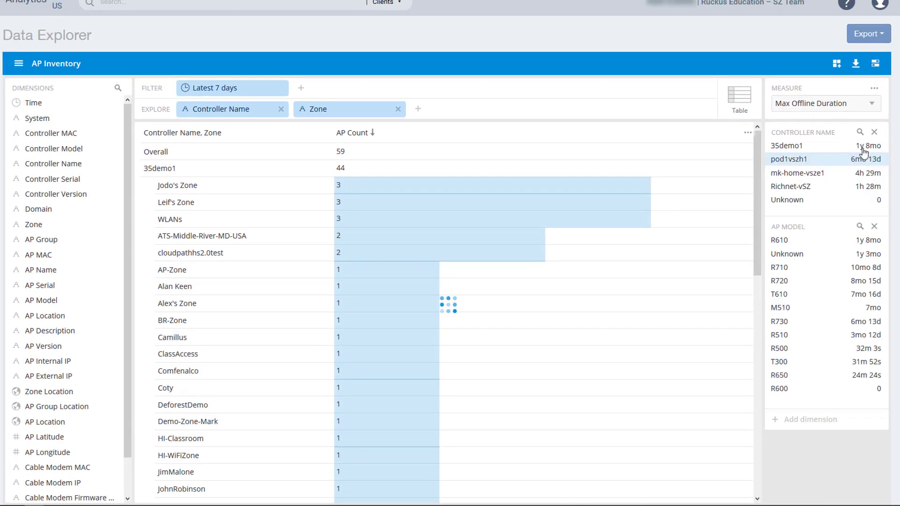
{"action": "left_click", "coordinate": [871, 105]}
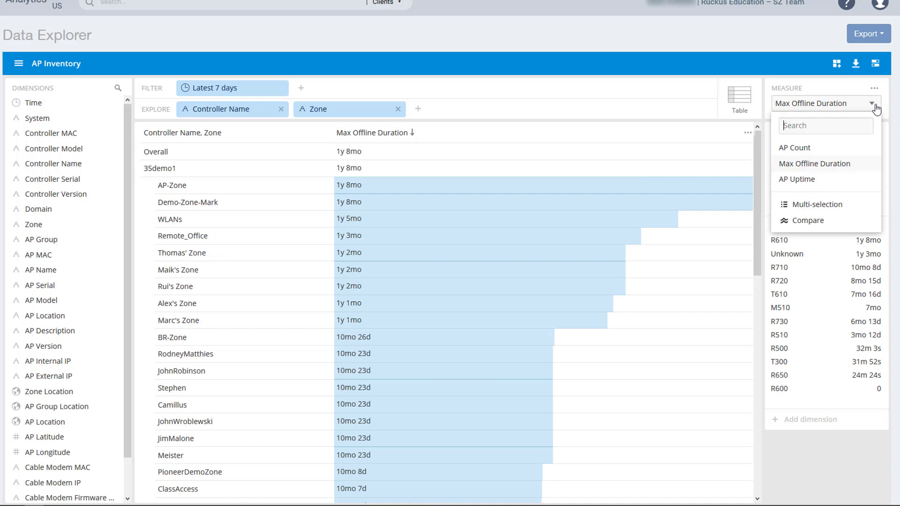
{"action": "left_click", "coordinate": [859, 182]}
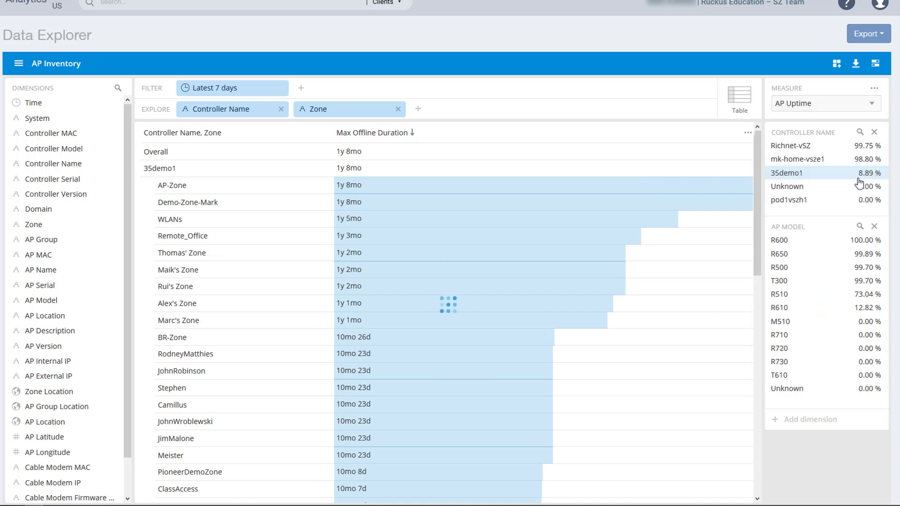
Display AP Count, Max Offline Duration and AP Uptime together as multiple measures, and sort the table by AP Uptime ascending.
{"action": "left_click", "coordinate": [872, 107]}
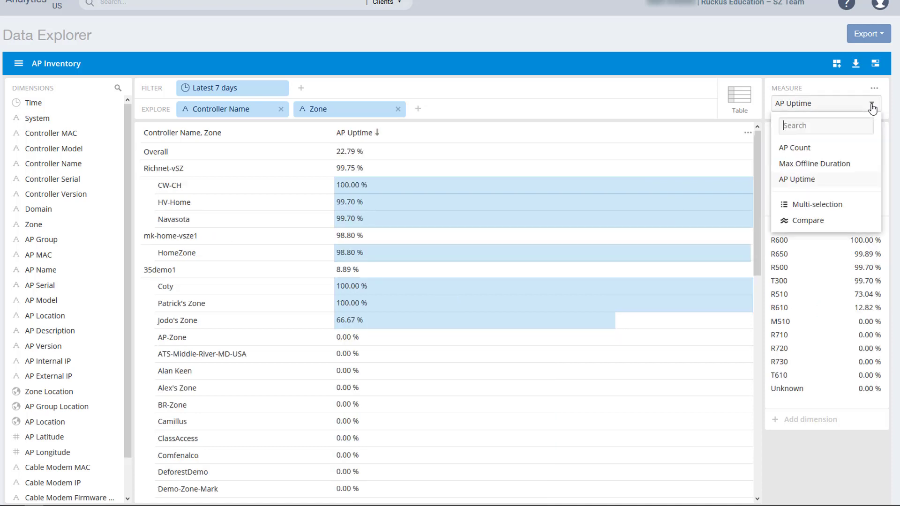
{"action": "left_click", "coordinate": [839, 205]}
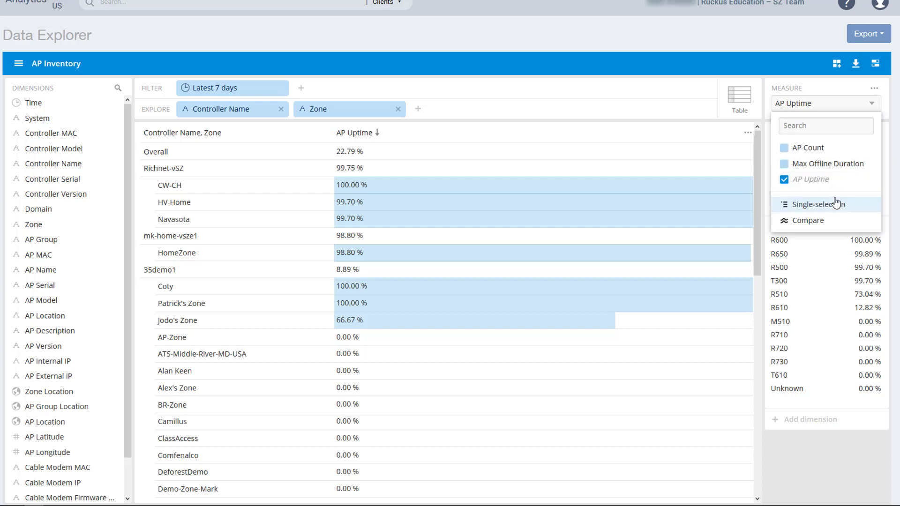
{"action": "left_click", "coordinate": [787, 148]}
{"action": "left_click", "coordinate": [786, 164]}
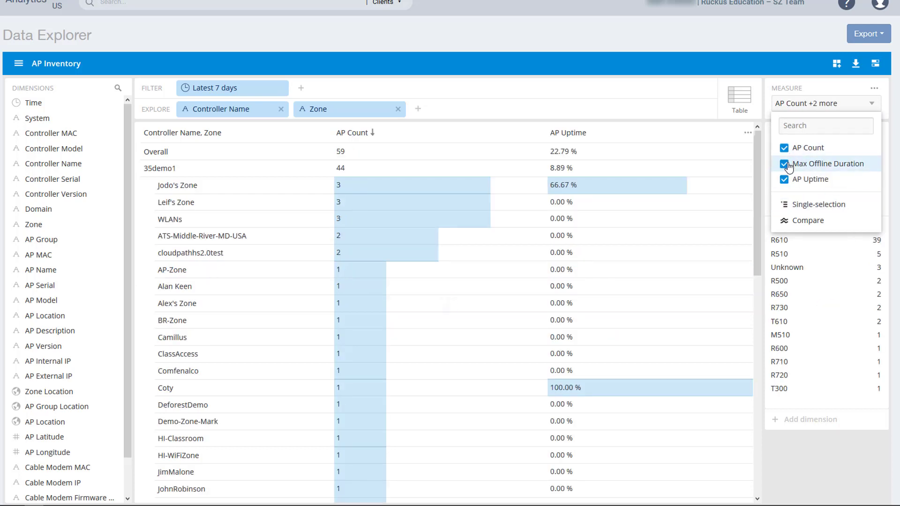
{"action": "left_click", "coordinate": [786, 451]}
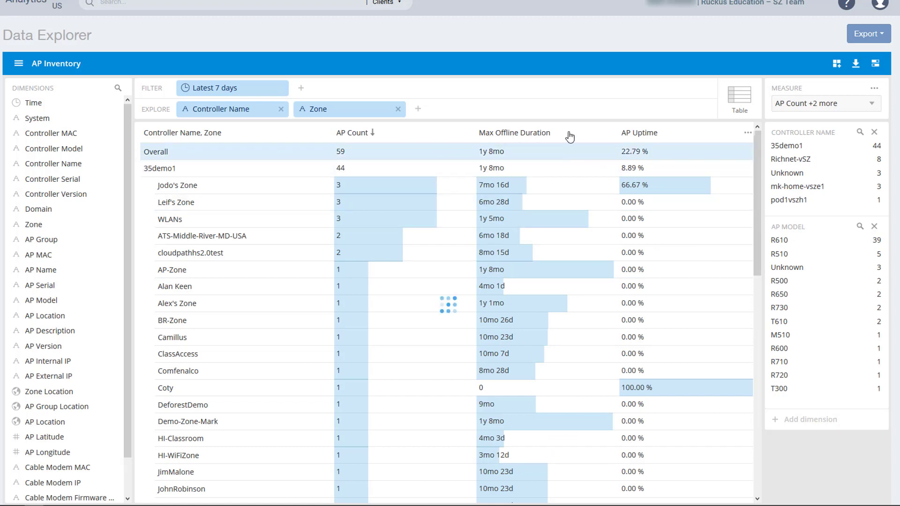
{"action": "left_click", "coordinate": [685, 138]}
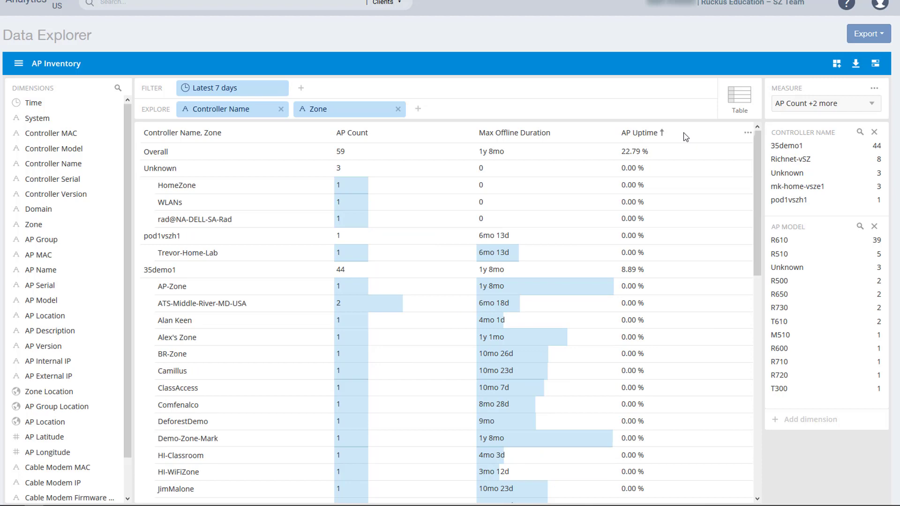
Return to AP Count as the single measure and compare it with the previous period.
{"action": "left_click", "coordinate": [869, 106]}
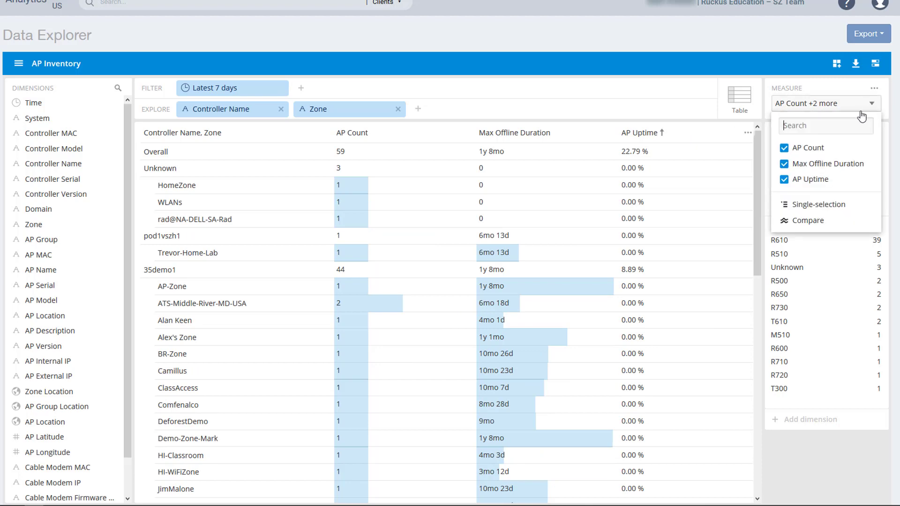
{"action": "left_click", "coordinate": [830, 207]}
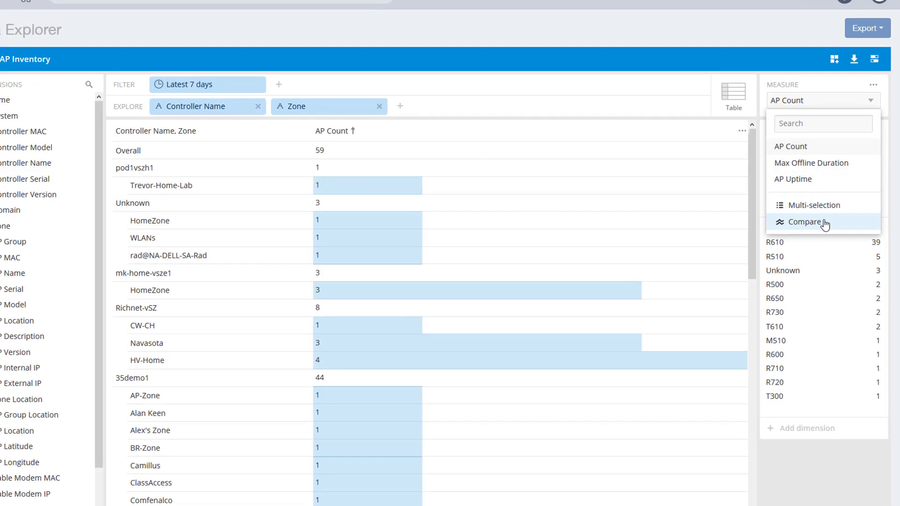
{"action": "left_click", "coordinate": [818, 221]}
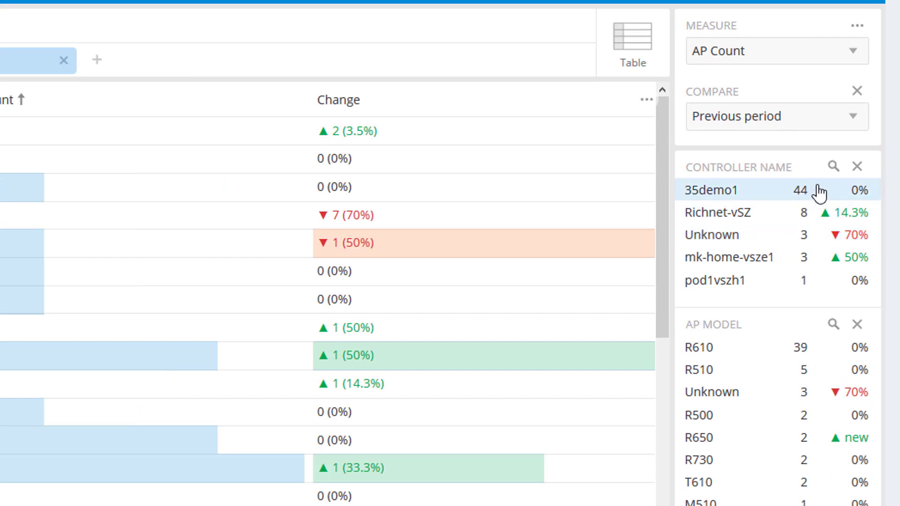
Try a custom comparison of 3 months back and an absolute start date of 2020-08-01, and discard it.
{"action": "left_click", "coordinate": [856, 122]}
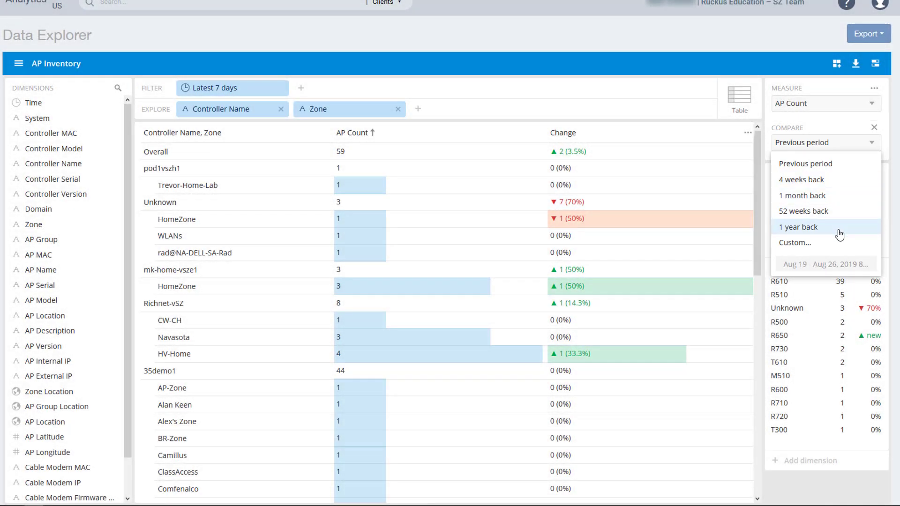
{"action": "left_click", "coordinate": [839, 250]}
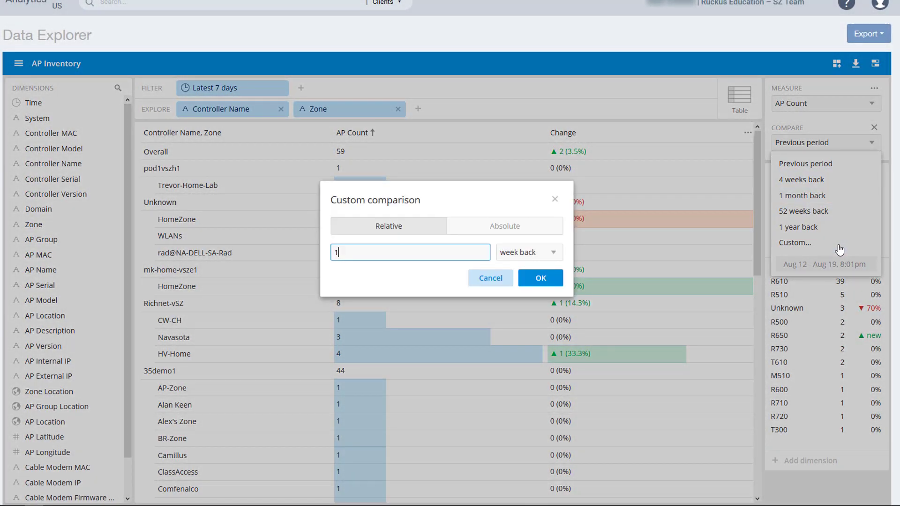
{"action": "left_click", "coordinate": [542, 255]}
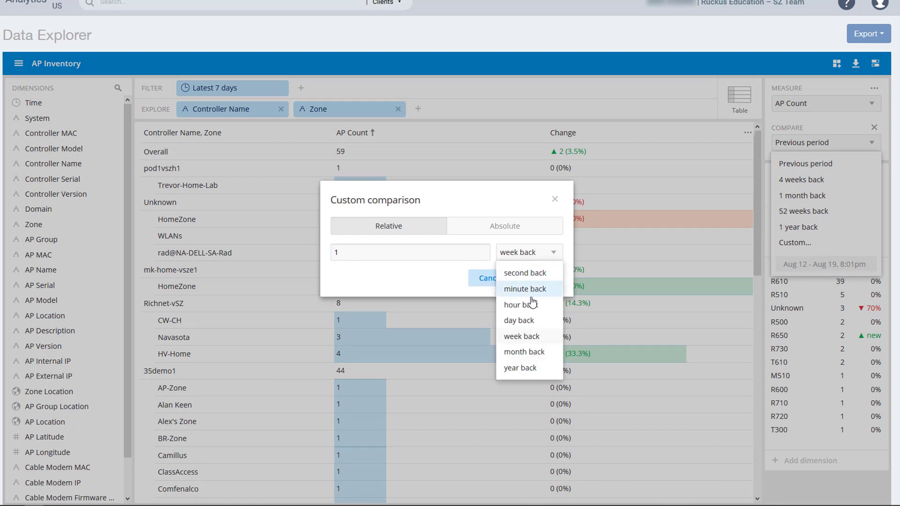
{"action": "left_click", "coordinate": [524, 352]}
{"action": "left_click_drag", "start_coordinate": [372, 252], "coordinate": [310, 253]}
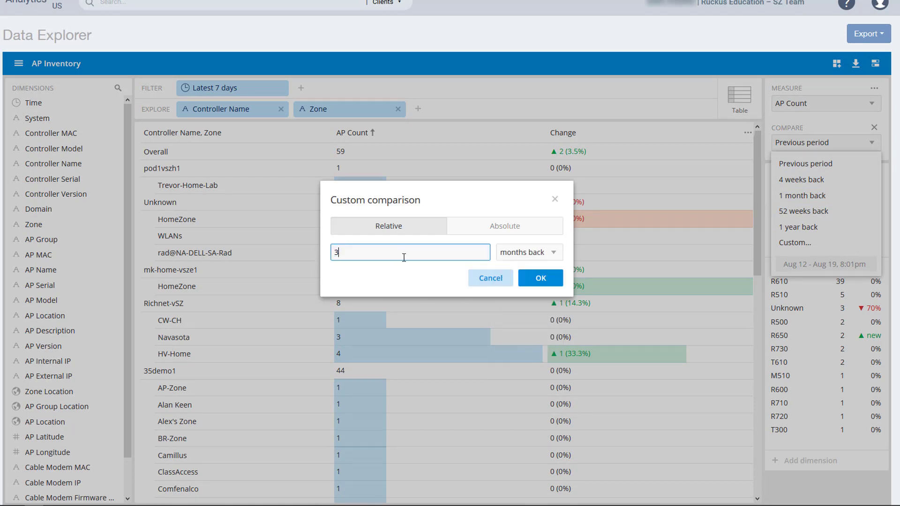
{"action": "left_click", "coordinate": [498, 227]}
{"action": "left_click_drag", "start_coordinate": [377, 239], "coordinate": [365, 238]}
{"action": "type", "text": "01"}
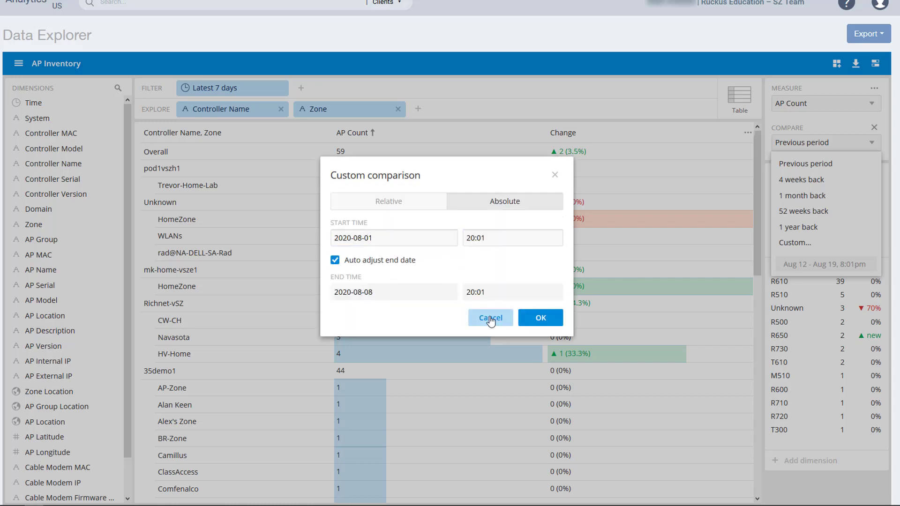
{"action": "left_click", "coordinate": [489, 319]}
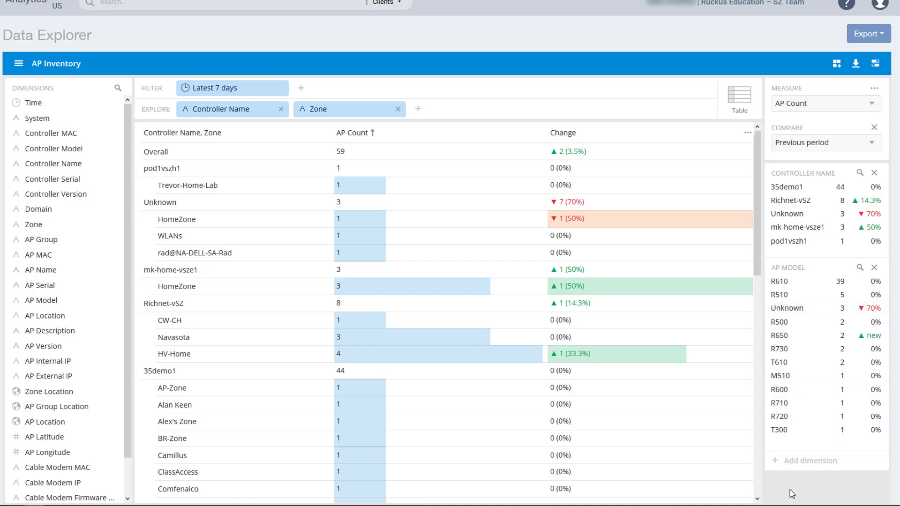
Sort the table by Change in descending order, and remove the period comparison.
{"action": "left_click", "coordinate": [650, 137]}
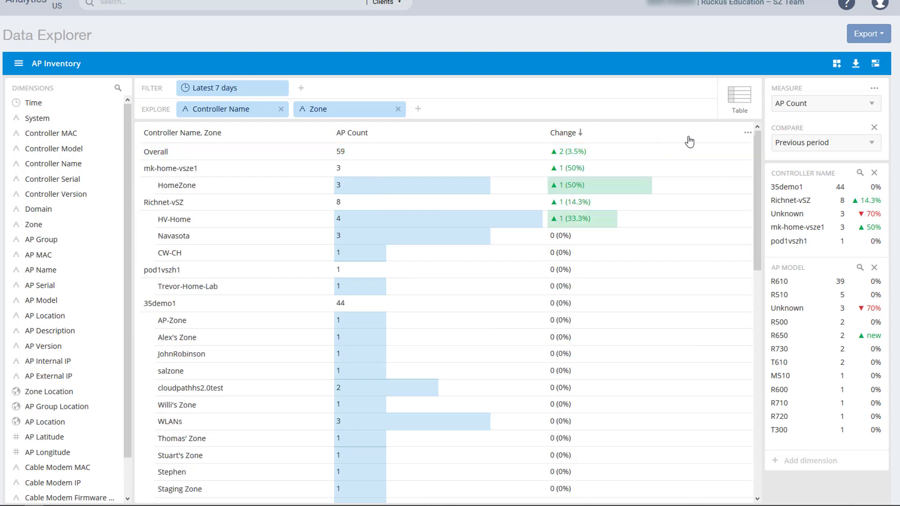
{"action": "left_click", "coordinate": [874, 130]}
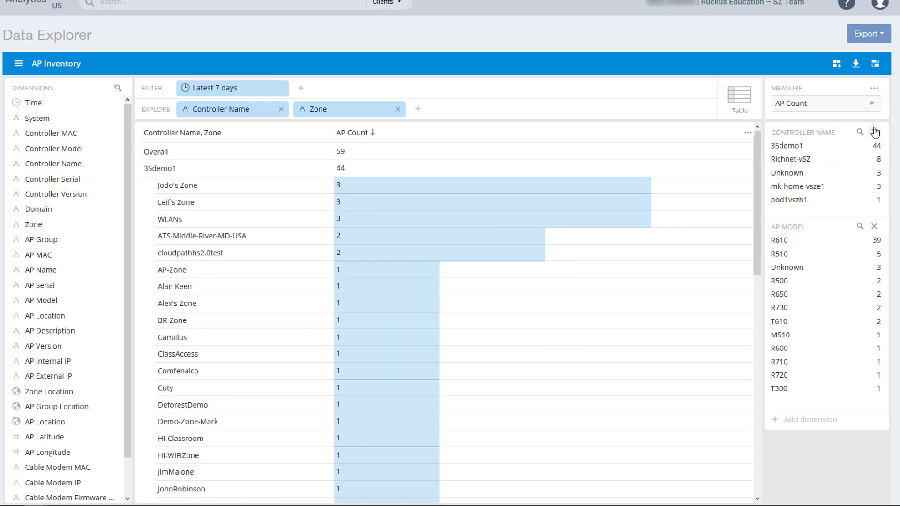
Visualize the AP count as a Grid, and switch to a Sunburst chart to inspect its zone segments.
{"action": "left_click", "coordinate": [740, 101]}
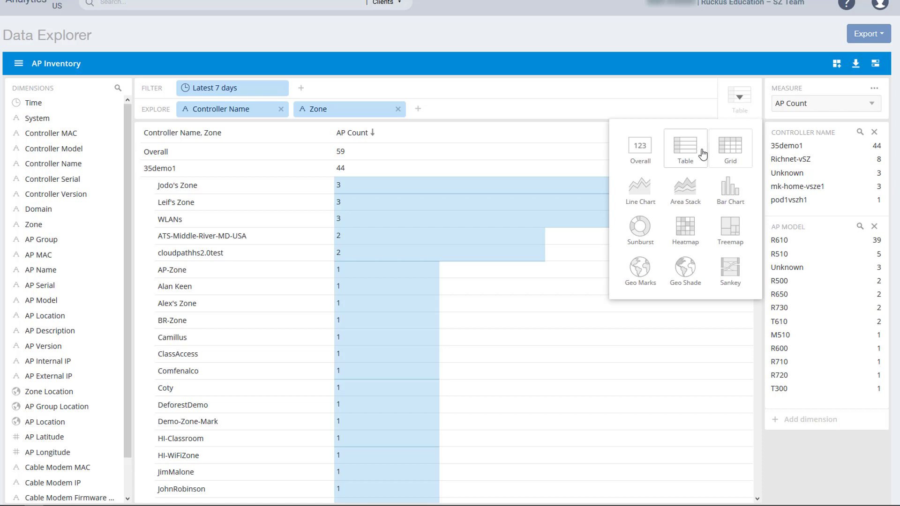
{"action": "left_click", "coordinate": [738, 162]}
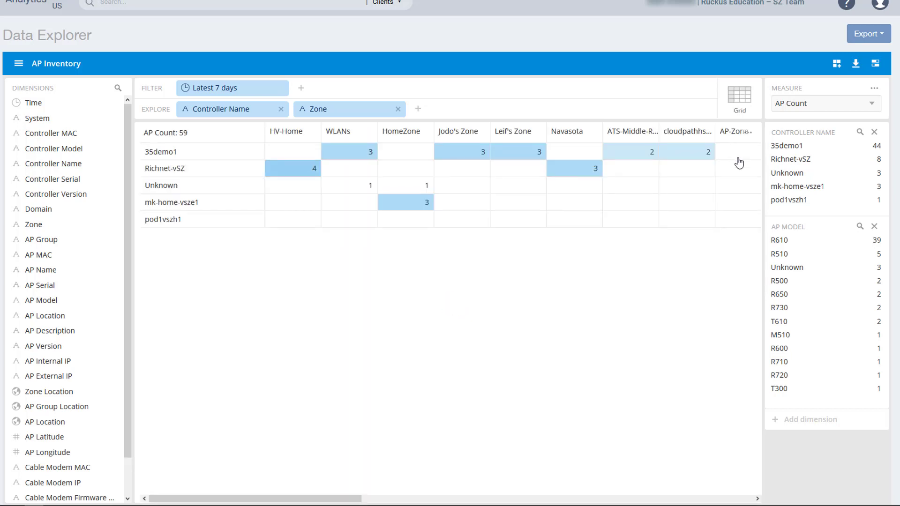
{"action": "left_click", "coordinate": [746, 113]}
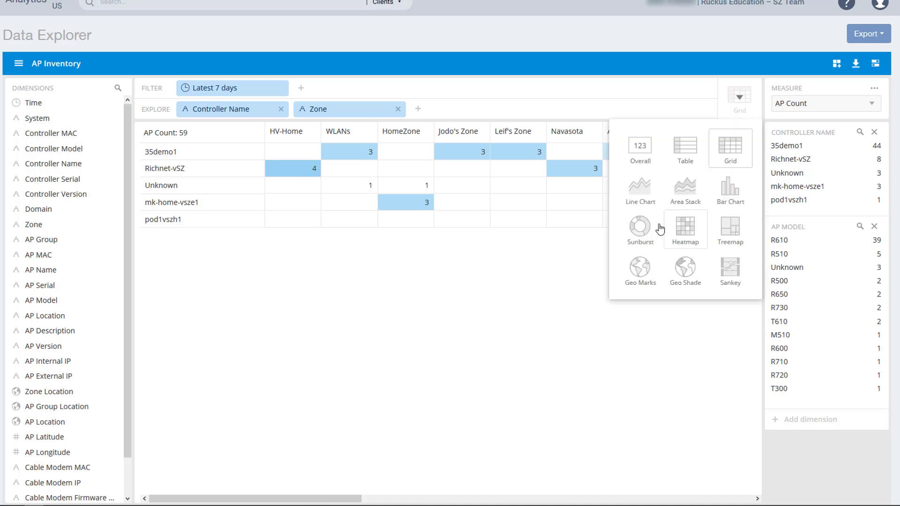
{"action": "left_click", "coordinate": [653, 235]}
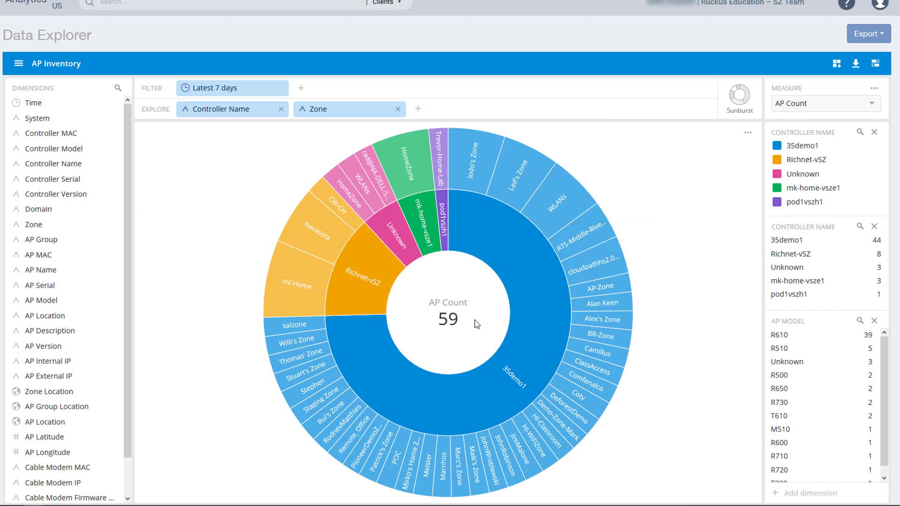
{"action": "mouse_move", "coordinate": [528, 345]}
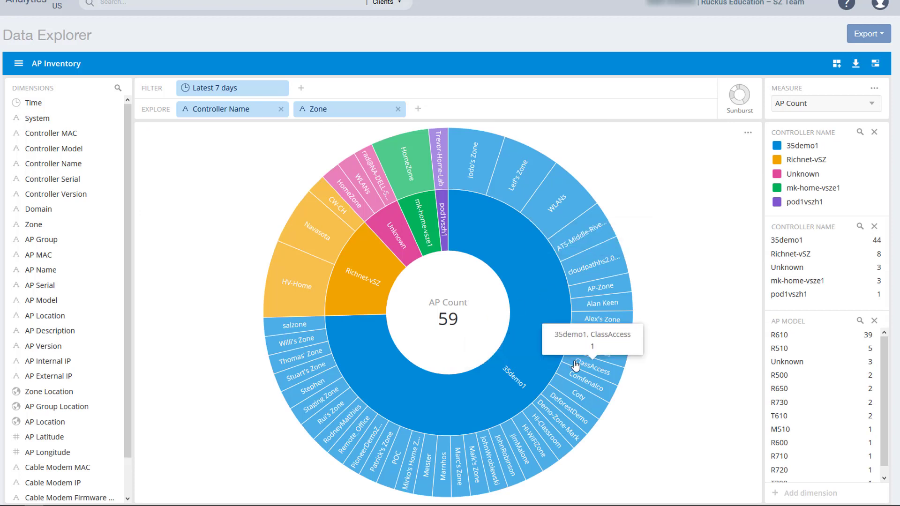
{"action": "mouse_move", "coordinate": [594, 297]}
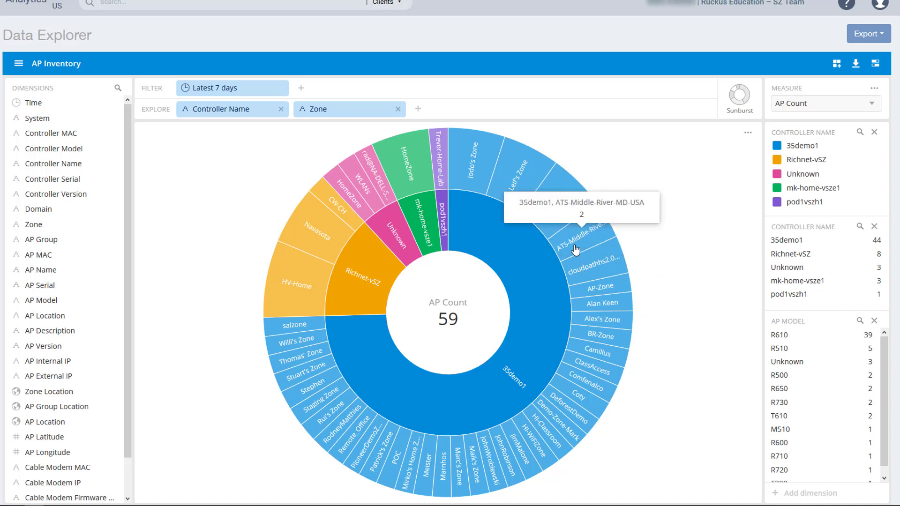
{"action": "mouse_move", "coordinate": [553, 220]}
{"action": "mouse_move", "coordinate": [475, 185]}
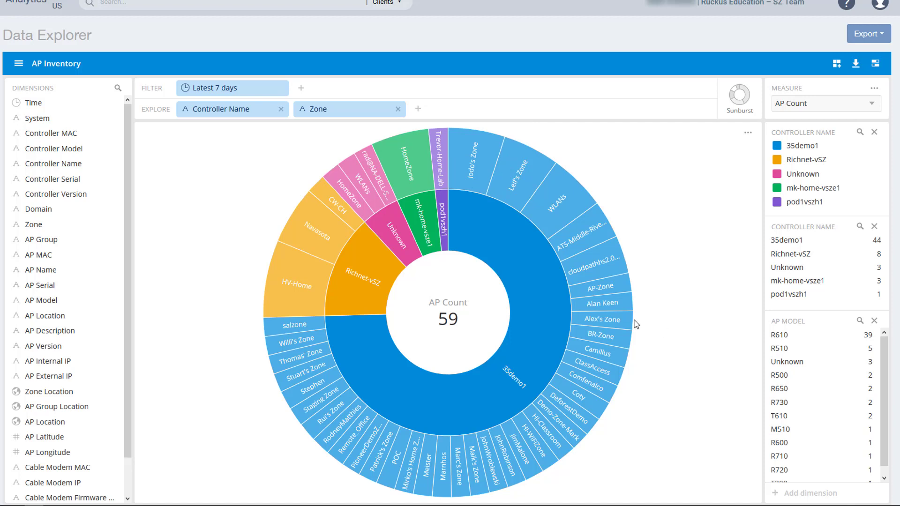
Return to the Data Explorer home page and open the AP Radio data cube.
{"action": "left_click", "coordinate": [19, 67]}
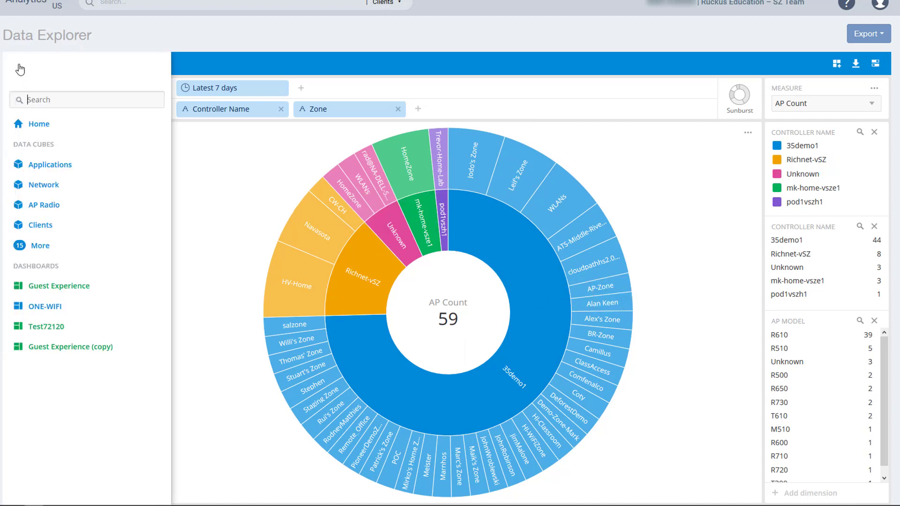
{"action": "left_click", "coordinate": [43, 127]}
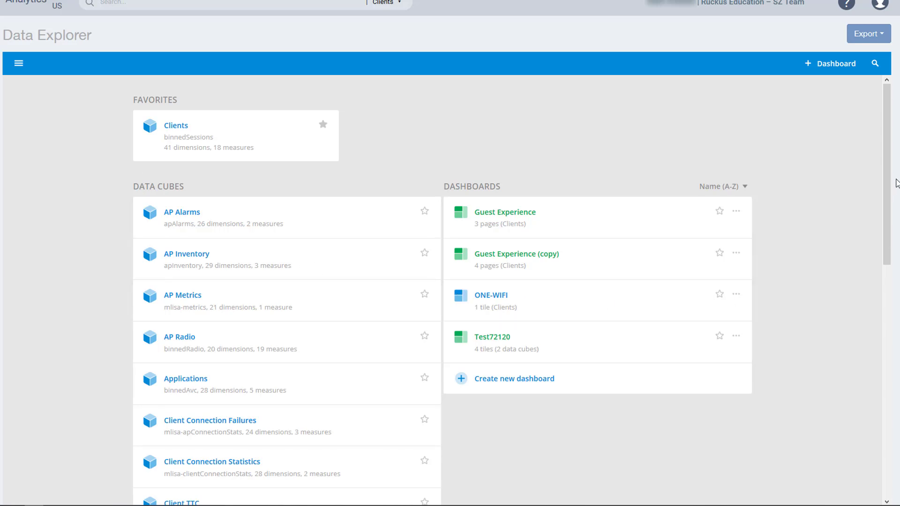
{"action": "left_click_drag", "start_coordinate": [889, 182], "coordinate": [881, 224]}
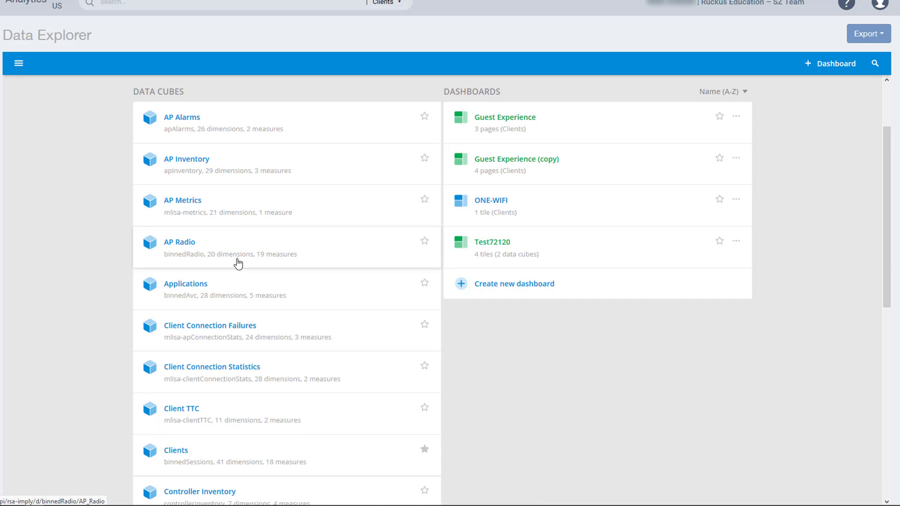
{"action": "left_click", "coordinate": [325, 266]}
Add AP Location as the breakdown dimension and set the measure to Avg Airtime Utilization.
{"action": "left_click", "coordinate": [56, 316]}
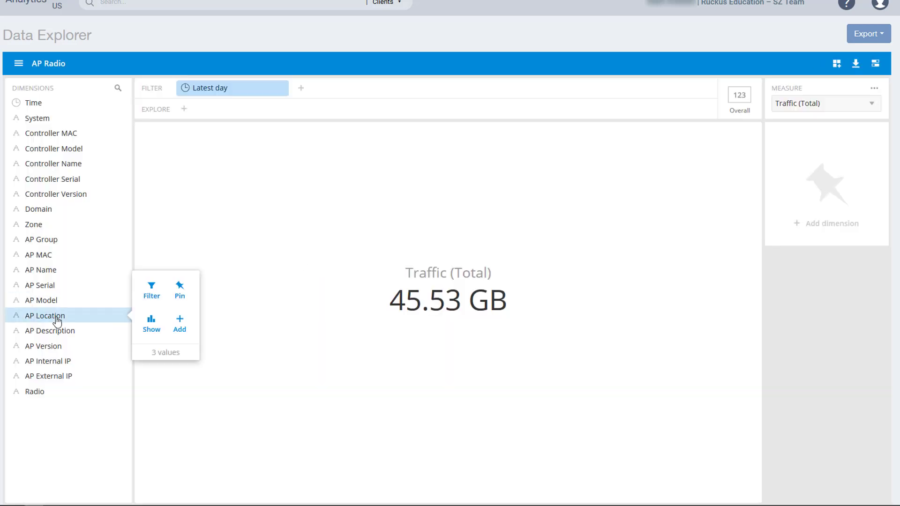
{"action": "left_click", "coordinate": [177, 323]}
{"action": "left_click", "coordinate": [872, 104]}
{"action": "scroll", "coordinate": [878, 208], "scroll_direction": "down", "scroll_amount": 3}
{"action": "left_click_drag", "start_coordinate": [879, 207], "coordinate": [879, 233]}
{"action": "left_click", "coordinate": [856, 240]}
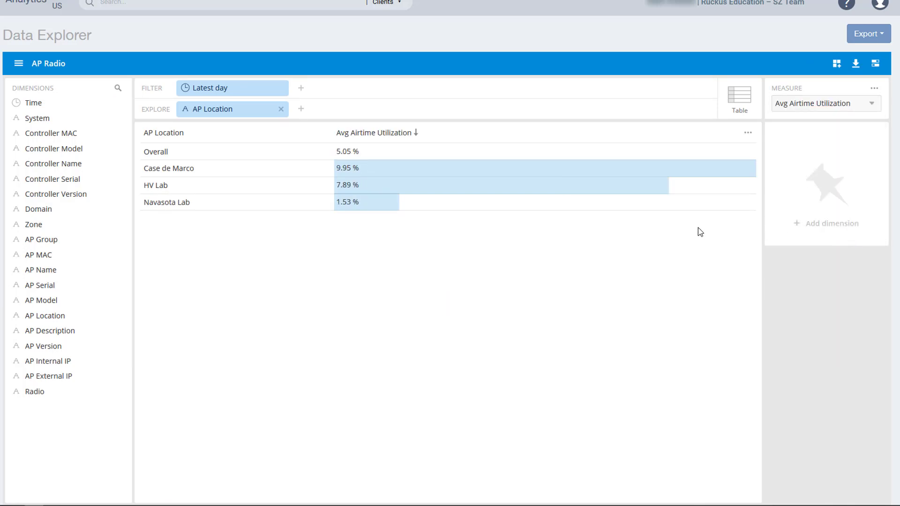
Set the time filter to the latest 7 days and compare the airtime utilization with the previous period.
{"action": "left_click", "coordinate": [261, 91]}
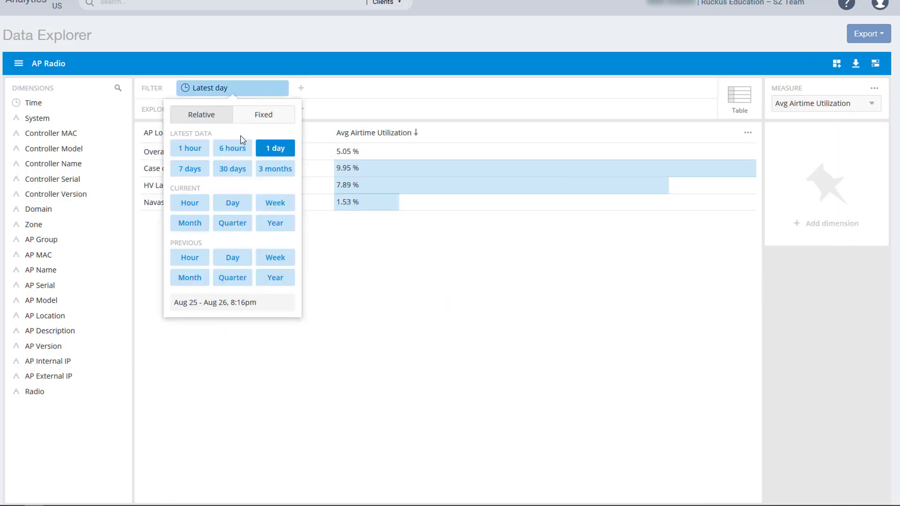
{"action": "left_click", "coordinate": [192, 170]}
{"action": "left_click", "coordinate": [874, 88]}
{"action": "left_click", "coordinate": [865, 105]}
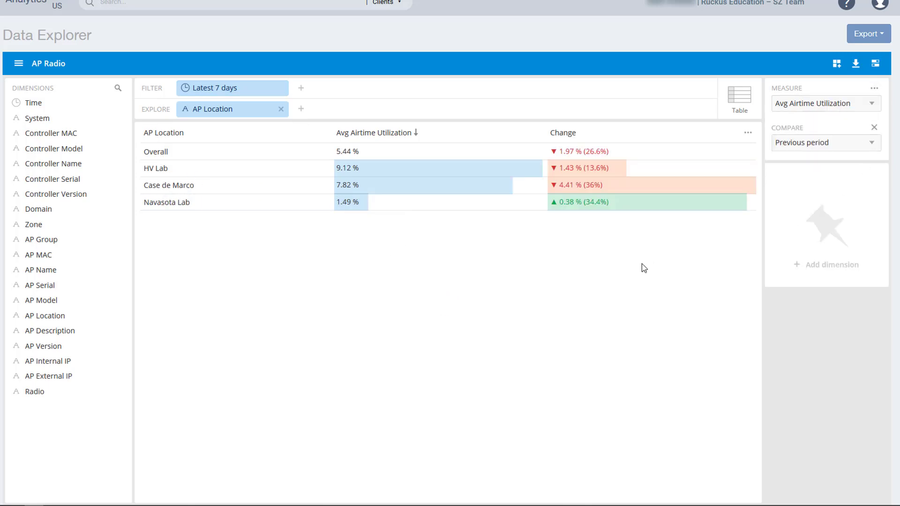
Add AP Name as a second breakdown dimension under AP Location in the airtime utilization table.
{"action": "left_click", "coordinate": [72, 271]}
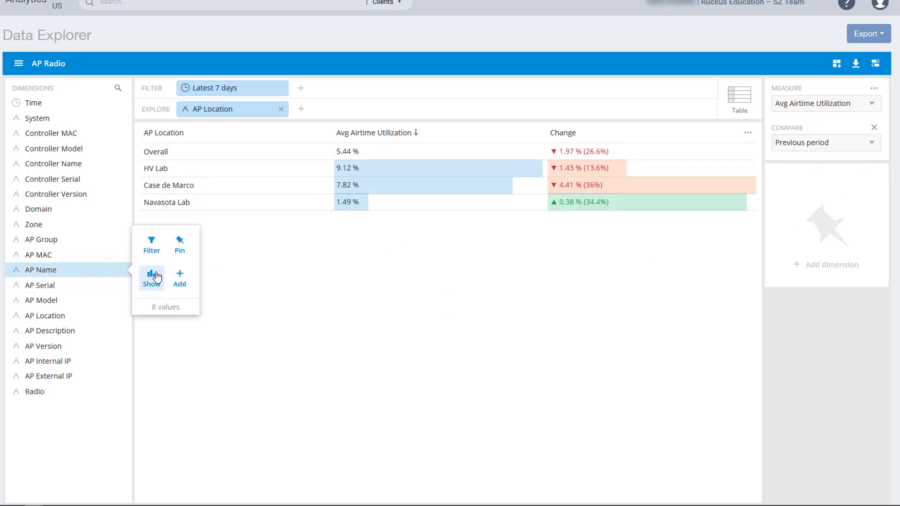
{"action": "left_click", "coordinate": [179, 279]}
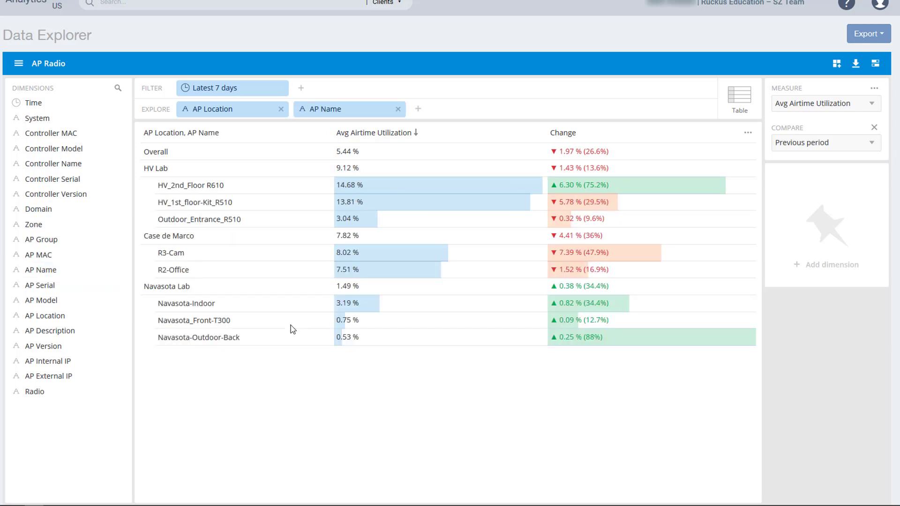
Return to the Data Explorer home page and open the Impacted Clients data cube.
{"action": "left_click", "coordinate": [19, 66]}
{"action": "left_click", "coordinate": [38, 123]}
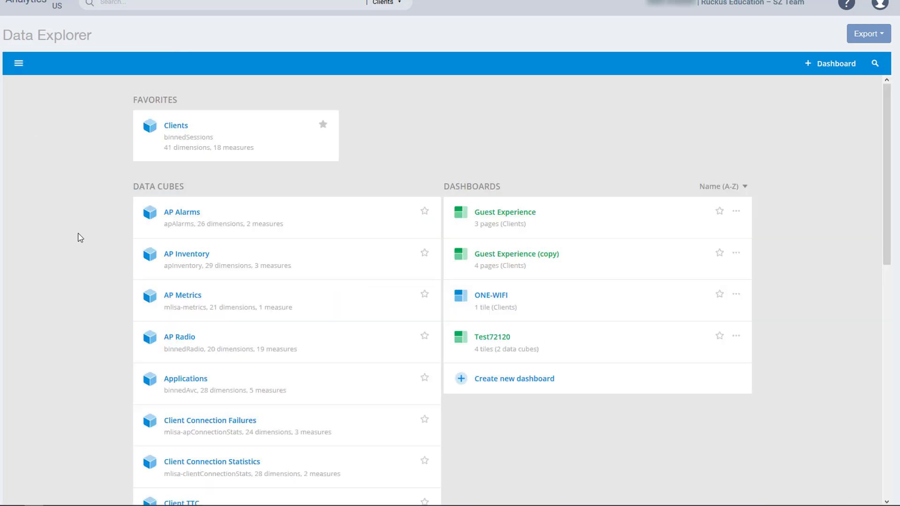
{"action": "scroll", "coordinate": [81, 233], "scroll_direction": "down", "scroll_amount": 8}
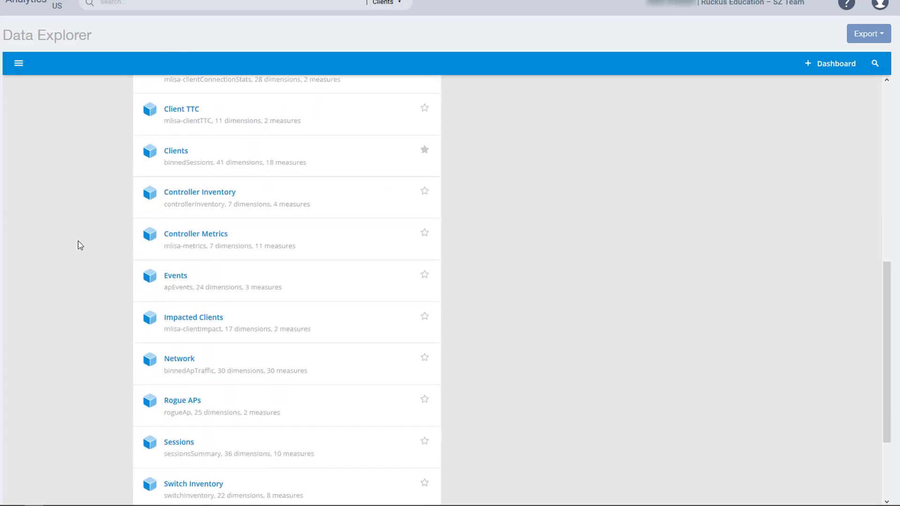
{"action": "left_click", "coordinate": [289, 323]}
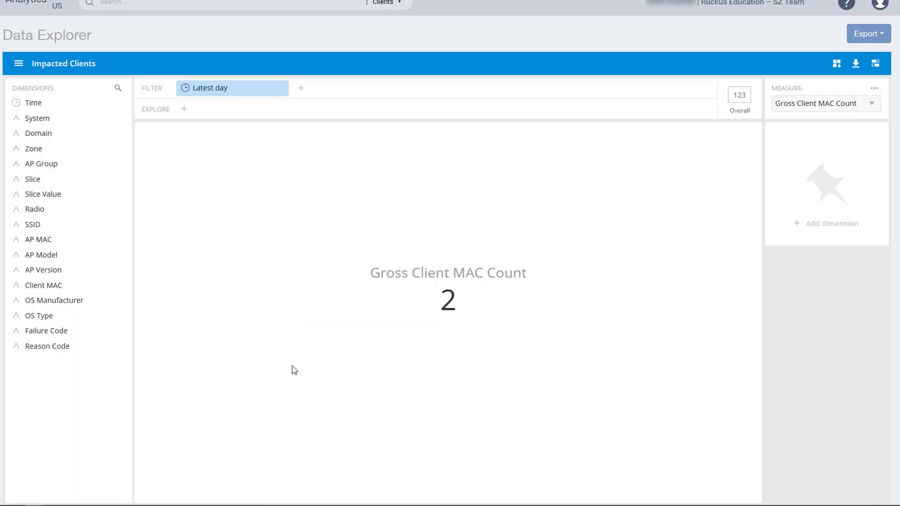
Set the time filter to the latest 7 days and break down the client count by OS Manufacturer, Failure Code and Reason Code.
{"action": "left_click", "coordinate": [245, 87]}
{"action": "left_click", "coordinate": [189, 173]}
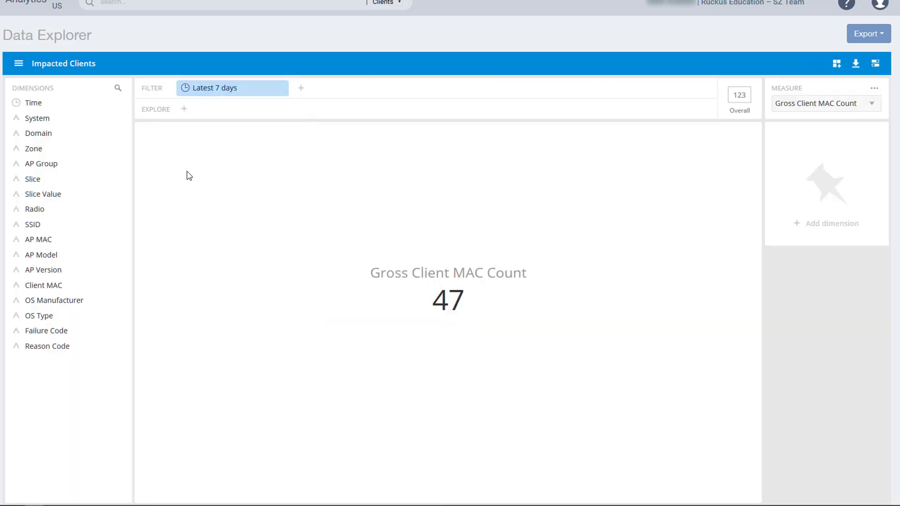
{"action": "left_click", "coordinate": [61, 302]}
{"action": "left_click", "coordinate": [174, 313]}
{"action": "left_click", "coordinate": [59, 333]}
{"action": "left_click", "coordinate": [178, 341]}
{"action": "left_click", "coordinate": [60, 347]}
{"action": "left_click", "coordinate": [179, 359]}
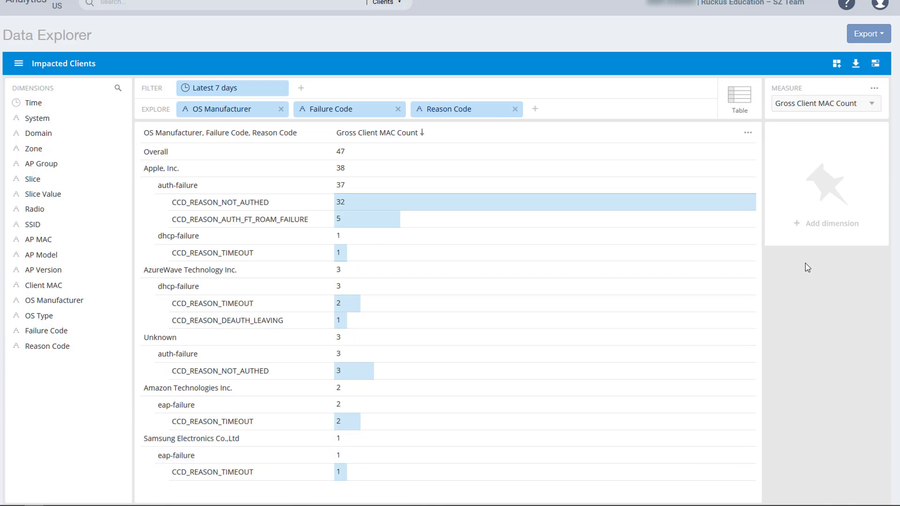
Change the measure to Unique Client MAC Count and insert AP MAC as the first breakdown dimension, ahead of OS Manufacturer.
{"action": "left_click", "coordinate": [826, 104]}
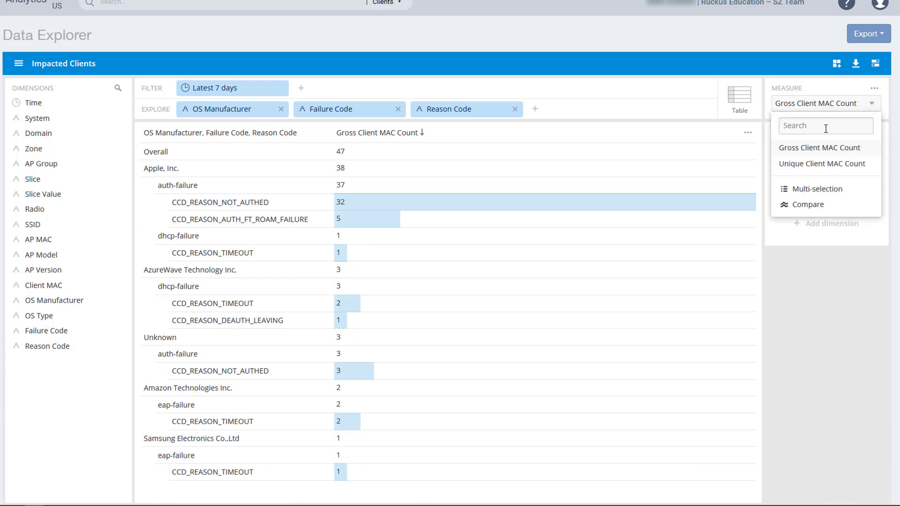
{"action": "left_click", "coordinate": [823, 165]}
{"action": "left_click_drag", "start_coordinate": [35, 242], "coordinate": [188, 109]}
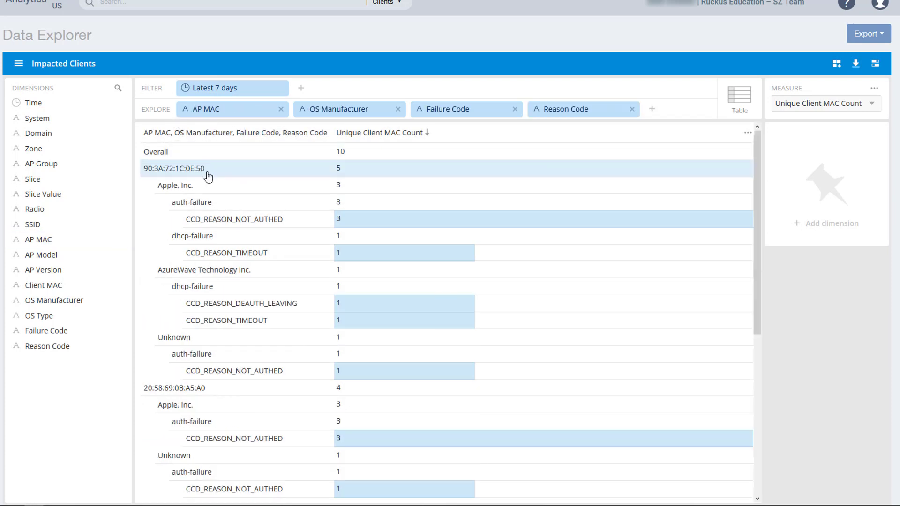
{"action": "scroll", "coordinate": [211, 389], "scroll_direction": "down", "scroll_amount": 5}
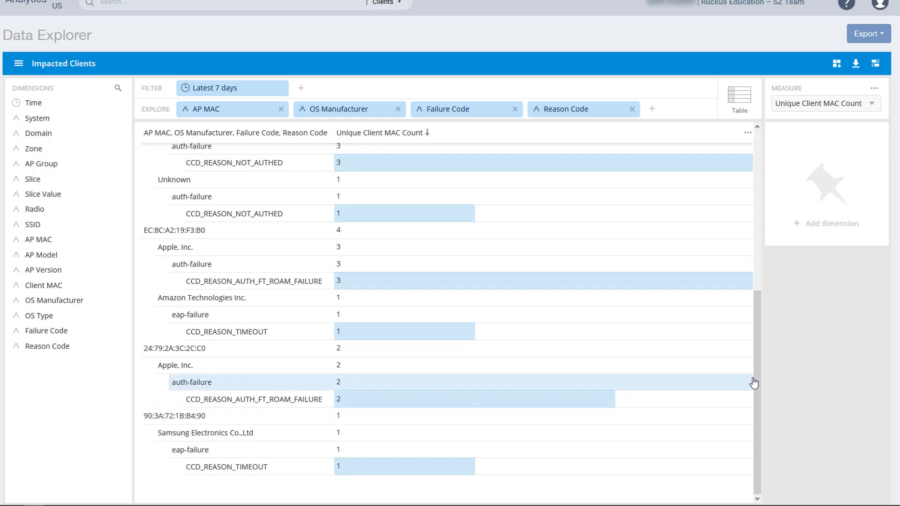
Compare the unique client counts with the previous period and review the changes per AP MAC.
{"action": "left_click", "coordinate": [875, 89]}
{"action": "left_click", "coordinate": [872, 108]}
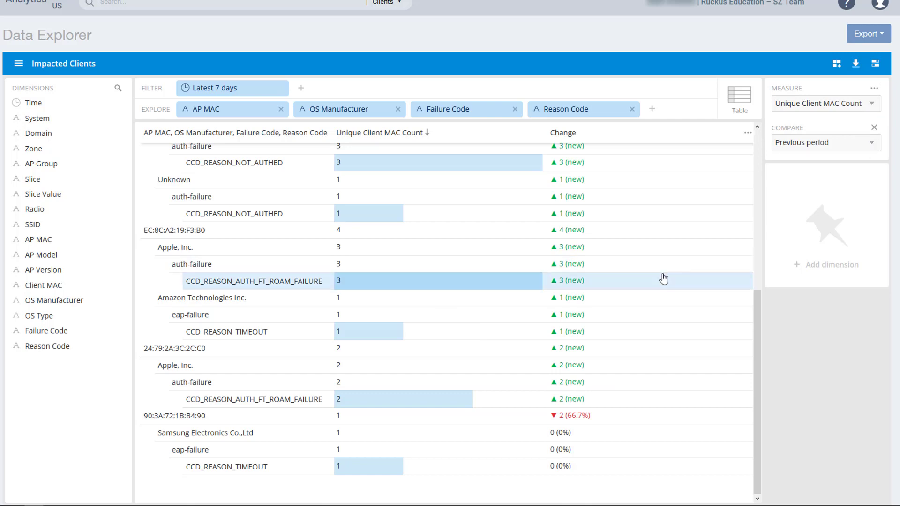
{"action": "scroll", "coordinate": [664, 277], "scroll_direction": "up", "scroll_amount": 4}
{"action": "scroll", "coordinate": [664, 277], "scroll_direction": "up", "scroll_amount": 2}
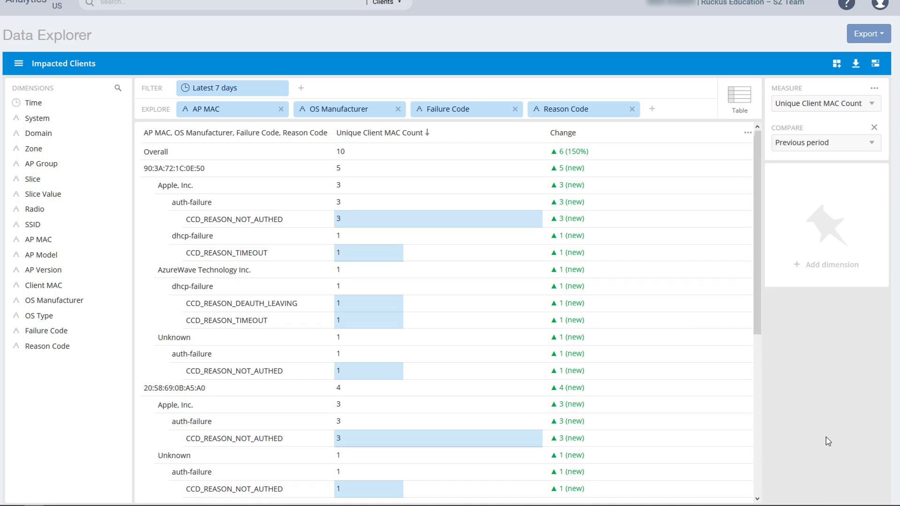
Leave the Impacted Clients data cube and return to the Data Explorer home page.
{"action": "left_click", "coordinate": [22, 68]}
{"action": "left_click", "coordinate": [32, 126]}
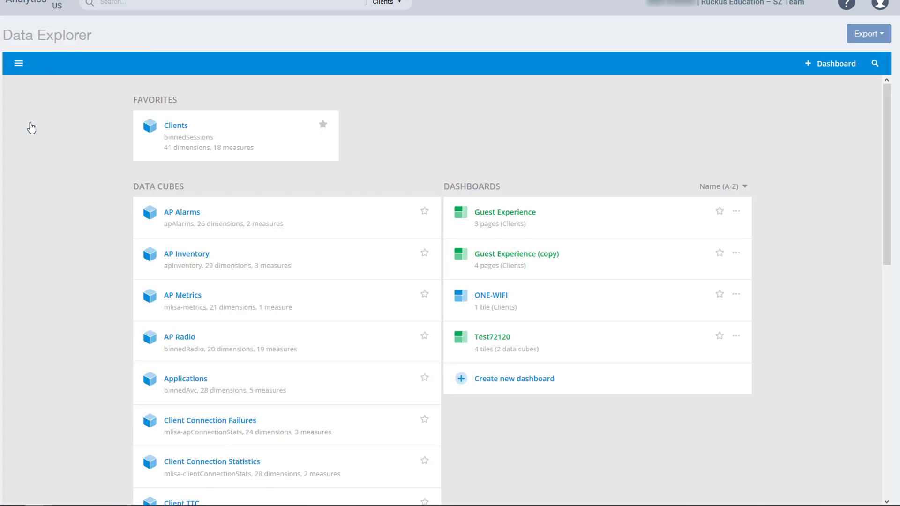